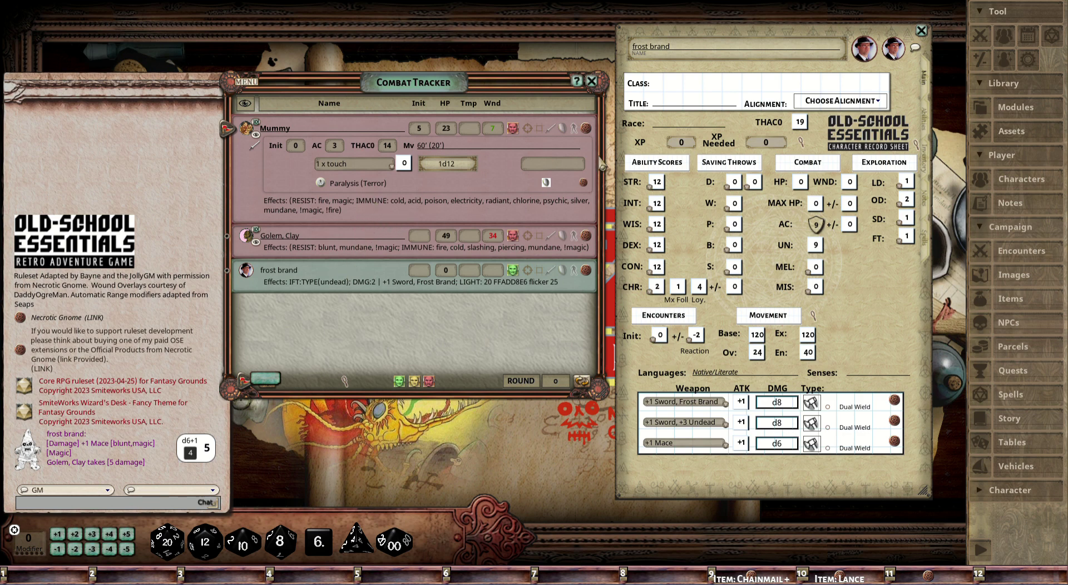
- Review the Mummy's damage resistances and immunities in its NPC effects, and close its record
left_click(586, 128)
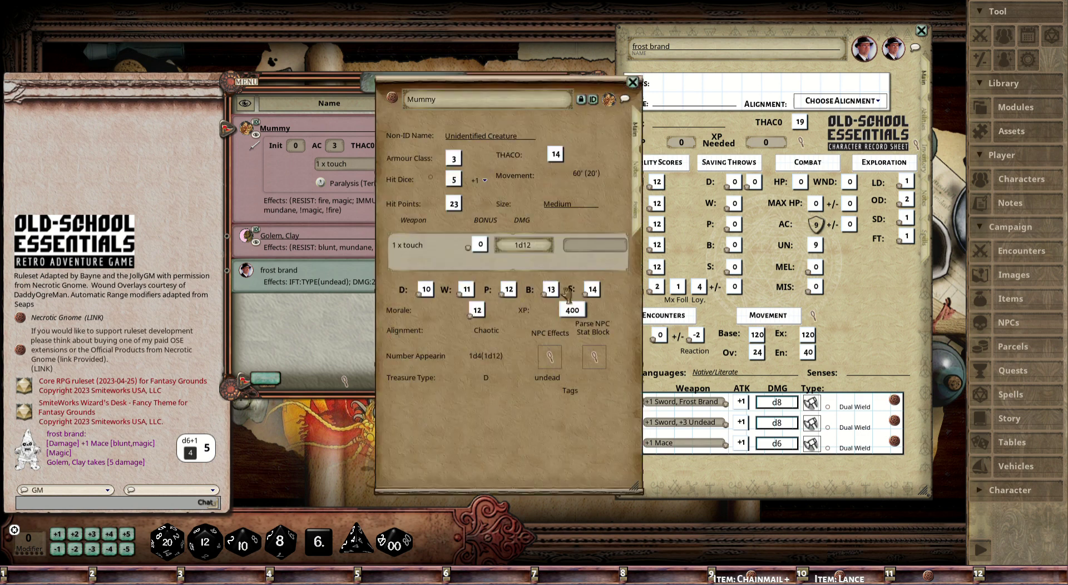
left_click(550, 357)
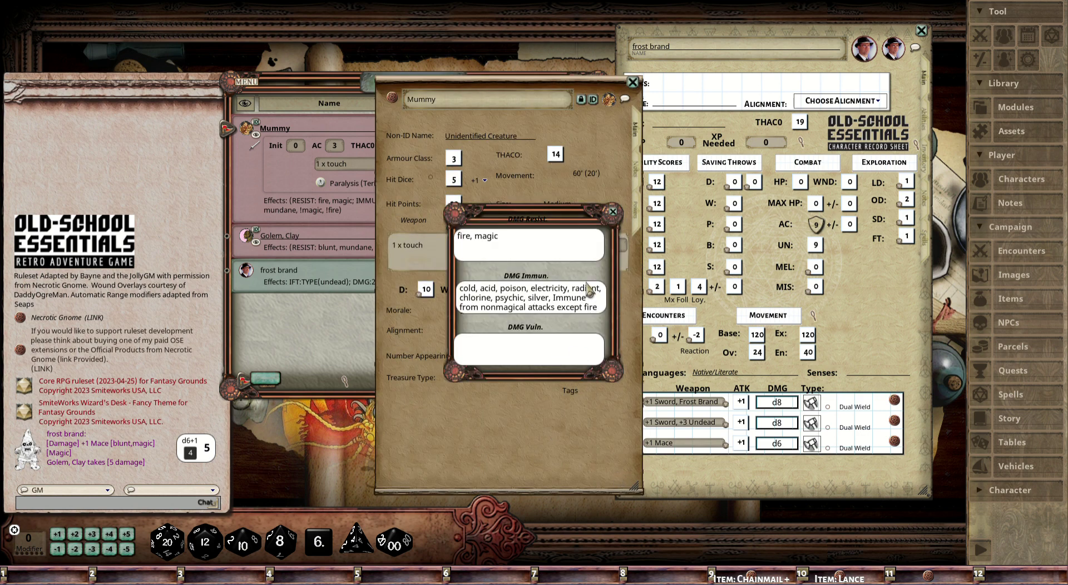
left_click(613, 212)
left_click(632, 82)
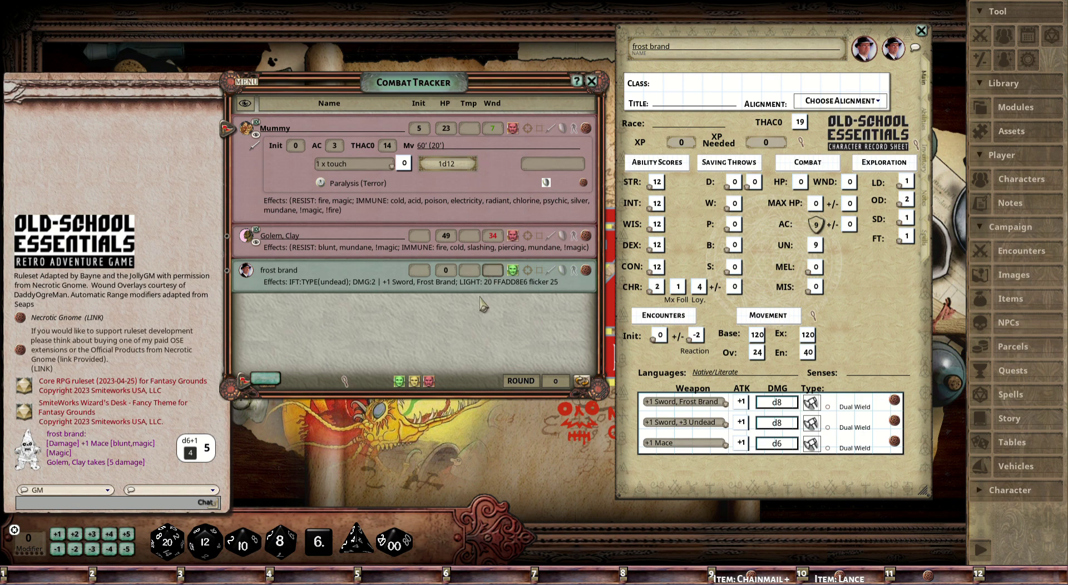
- Expand the effects list of frost brand in the combat tracker and look over the Golem, Clay record
left_click(574, 270)
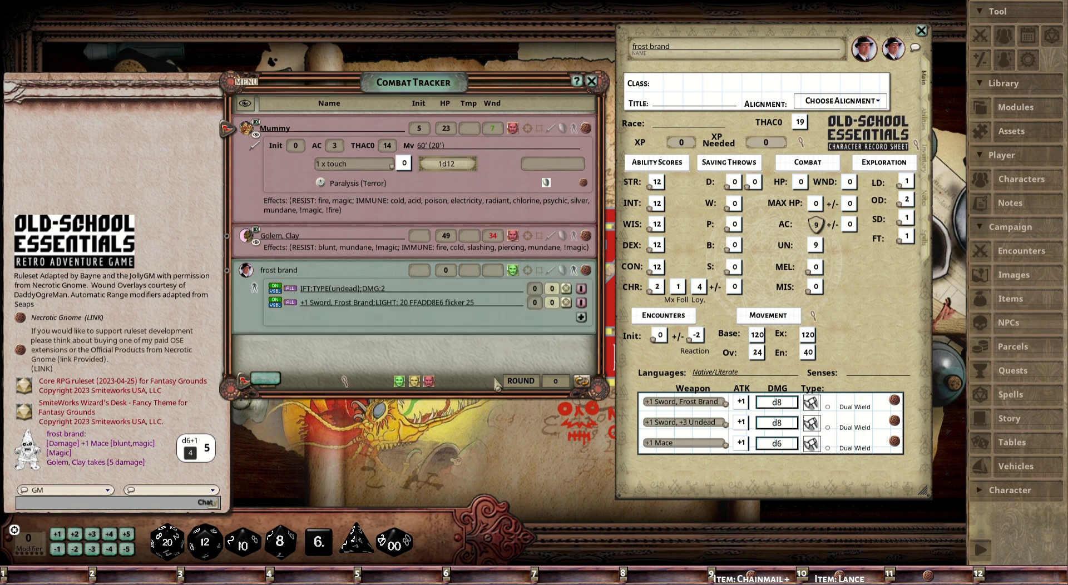
left_click_drag(462, 359, 428, 345)
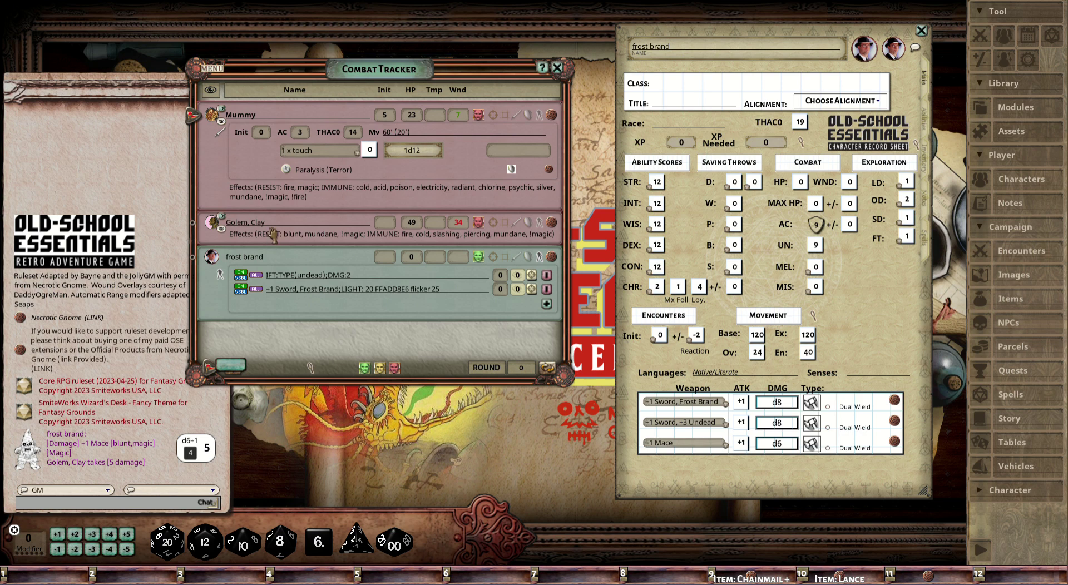
left_click(553, 223)
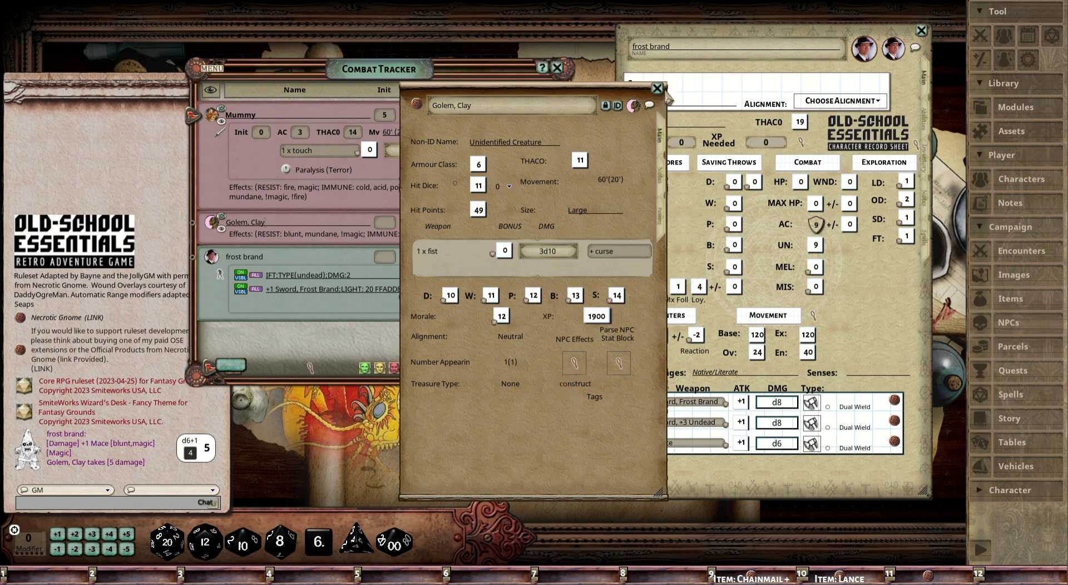
left_click(658, 89)
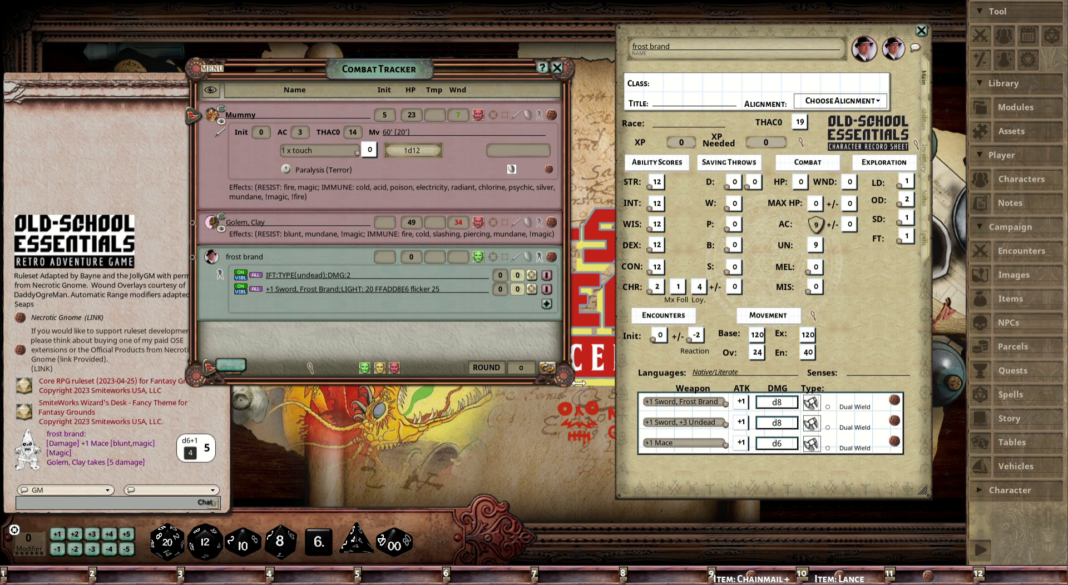
- Shorten the combat tracker slightly and add the effect "IFT:SIZE(>medium);DMG:1" to frost brand
left_click_drag(579, 383, 579, 384)
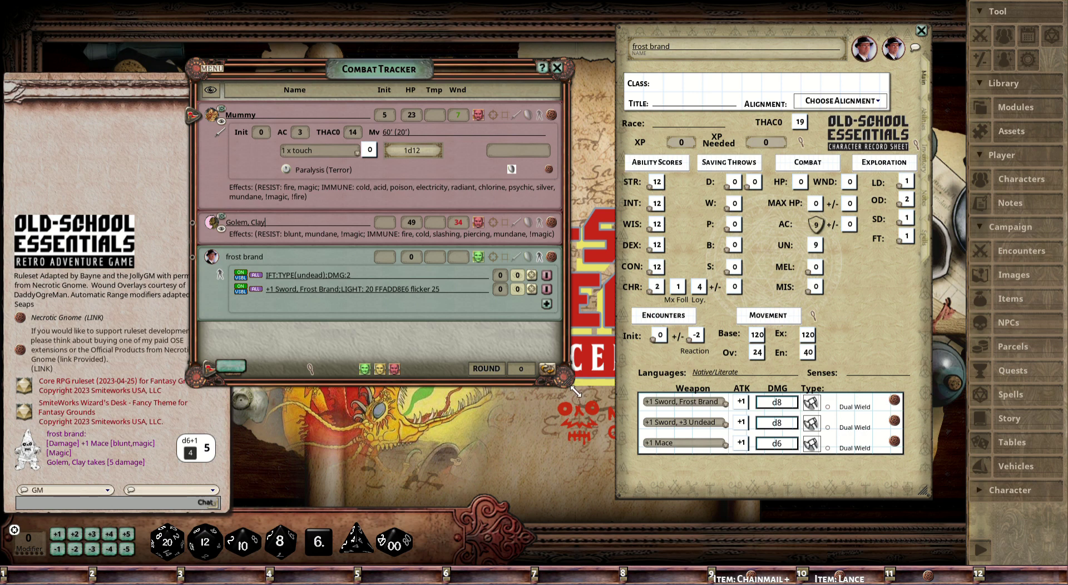
left_click_drag(576, 393, 559, 376)
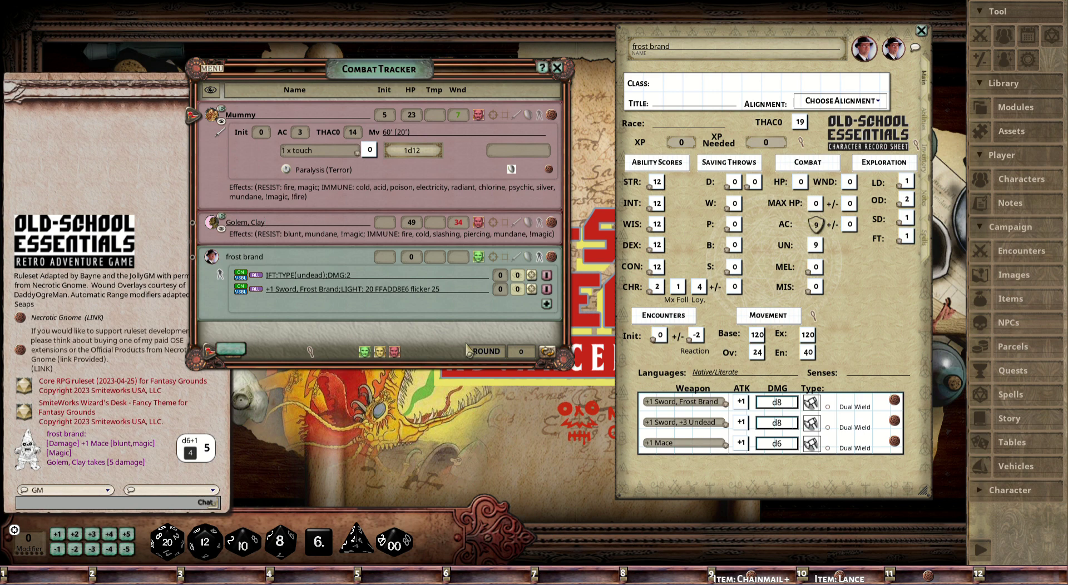
left_click(548, 304)
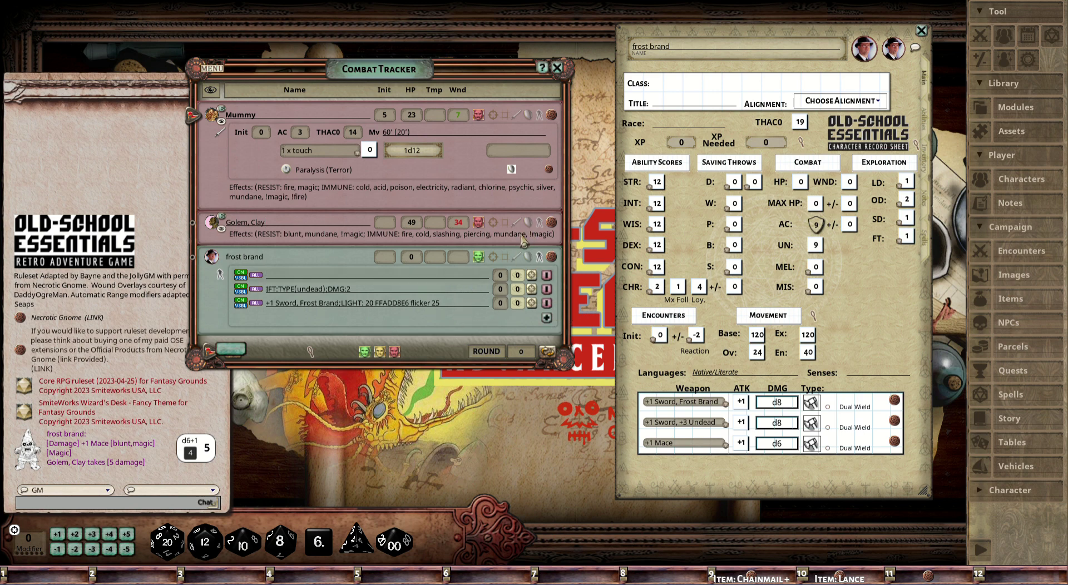
type("IFT:SIZE(>medium")
key("shift")
type(")")
type(";")
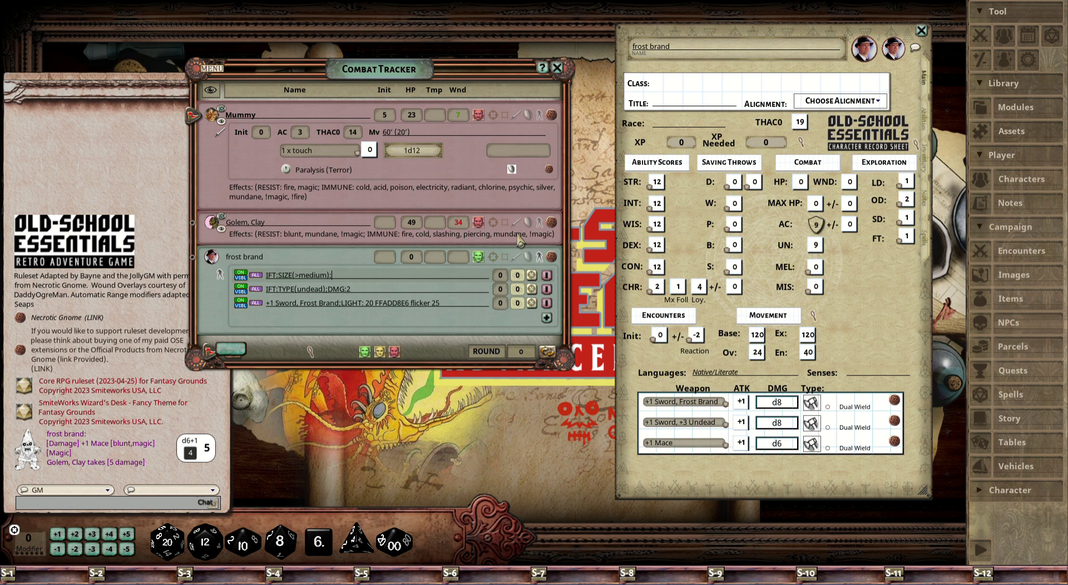
type("DMG:1")
left_click(398, 292)
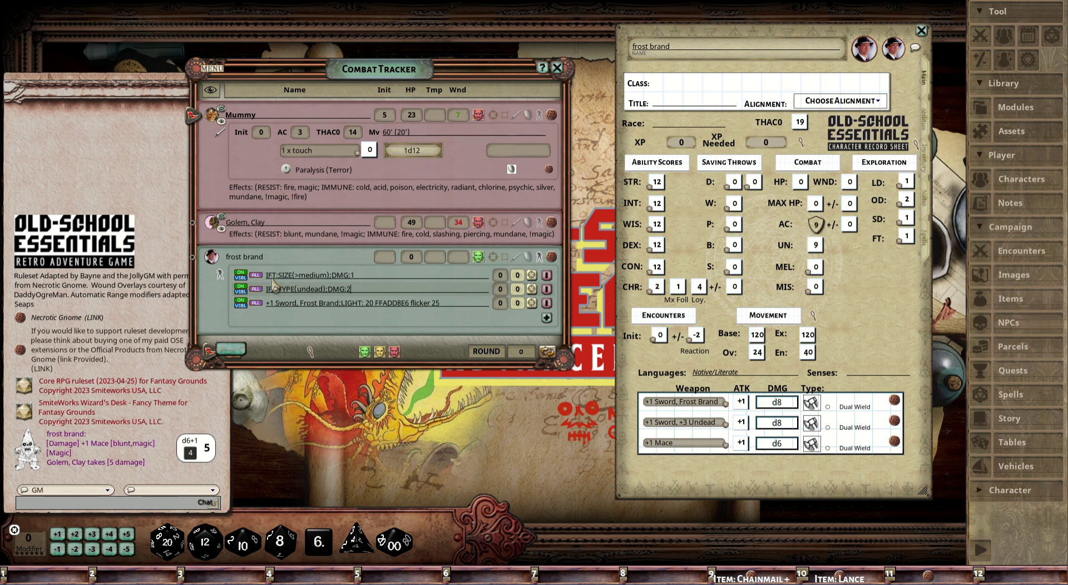
left_click(348, 288)
- Check the properties of the +1 Sword, Frost Brand and roll its damage twice
left_click(895, 401)
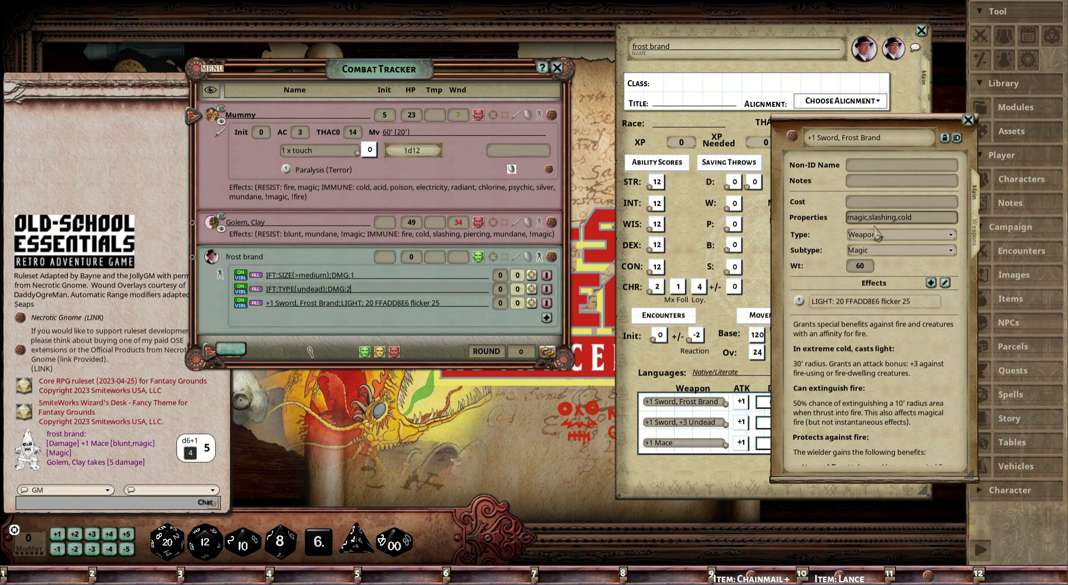
left_click(968, 120)
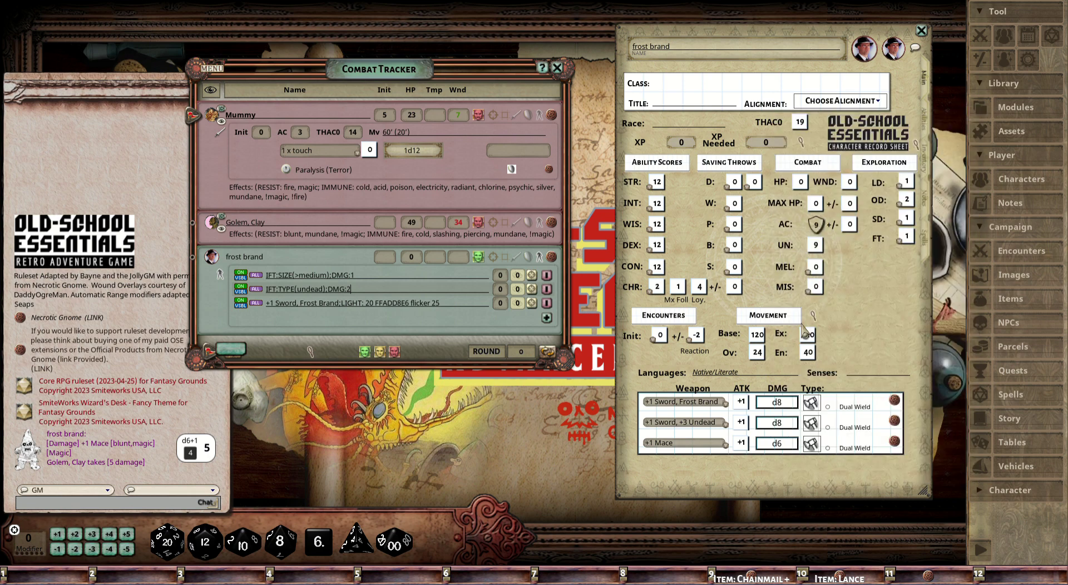
double_click(790, 404)
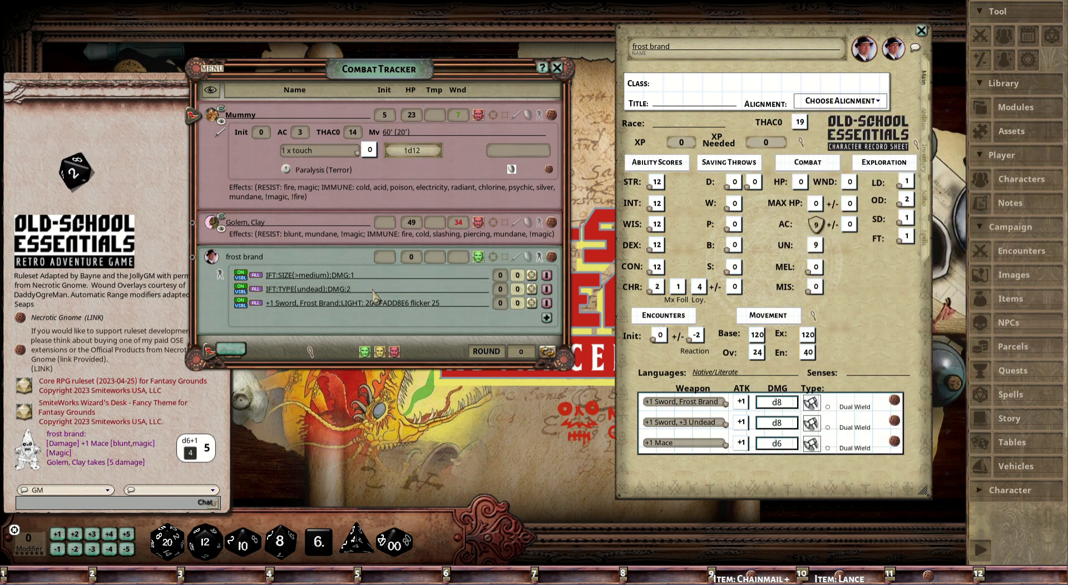
double_click(789, 406)
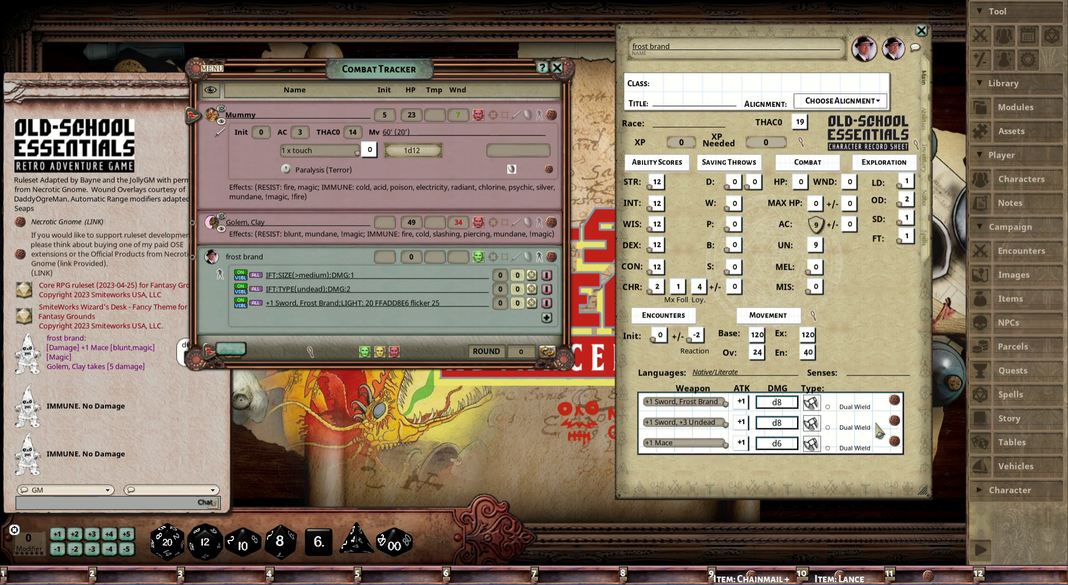
- Check the properties of the +1 Sword, +3 Undead and roll its damage against the Mummy
left_click(893, 421)
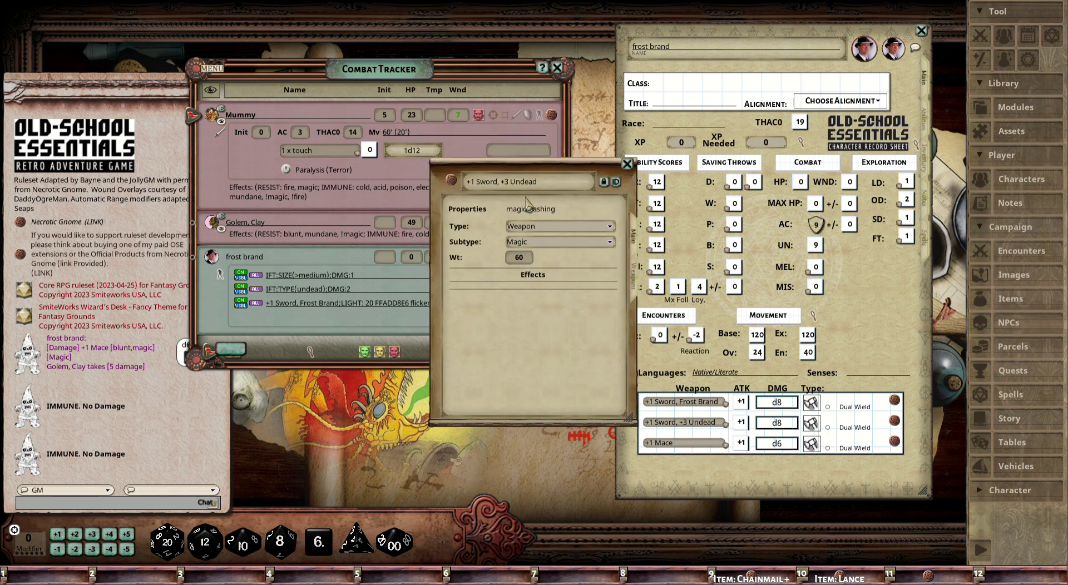
left_click(626, 163)
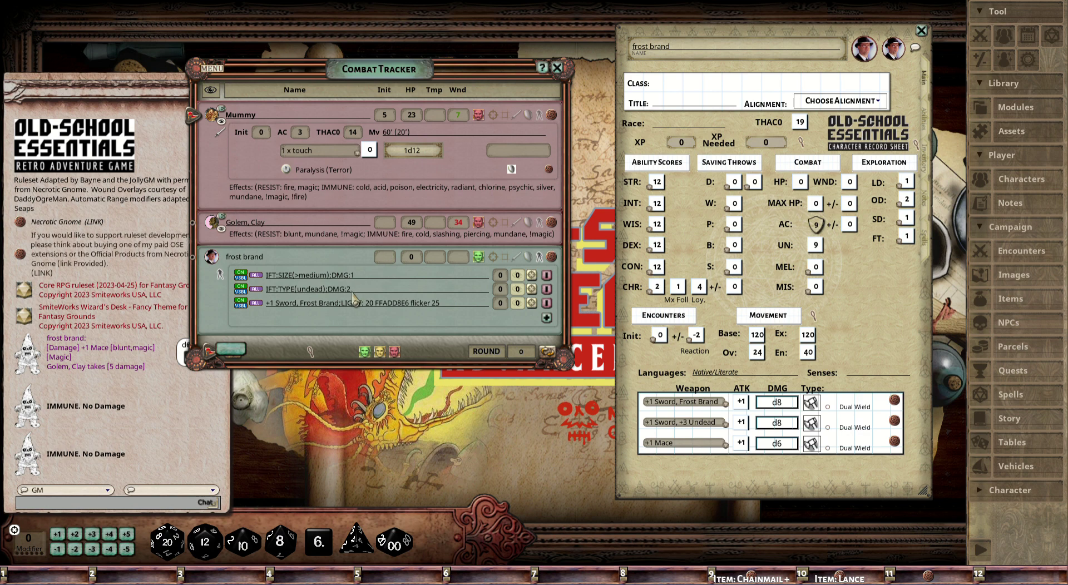
left_click_drag(792, 425, 333, 257)
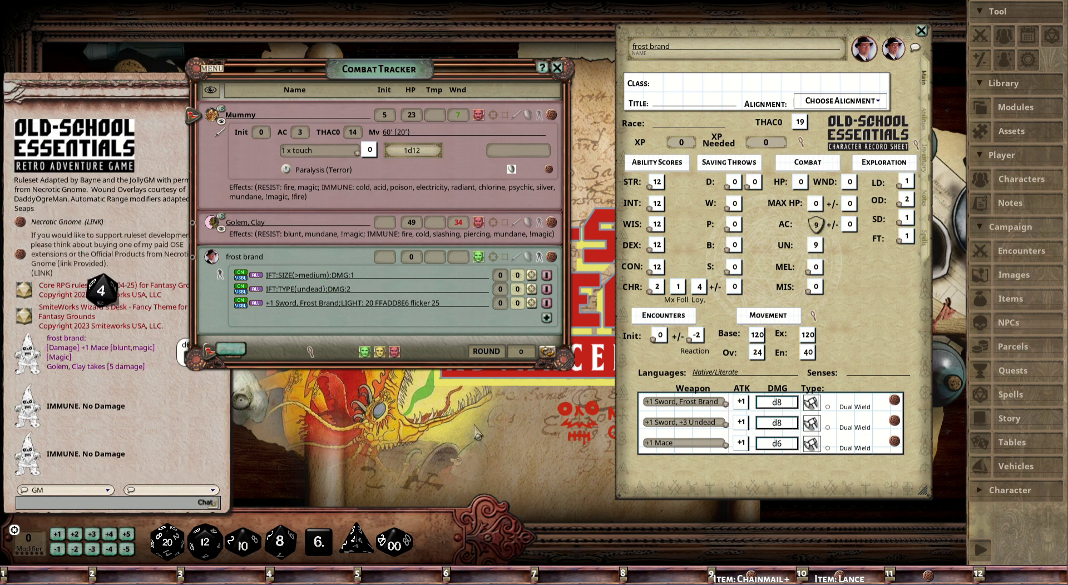
- Unlock the Mummy's record, set its size to Huge, relock it, and roll +1 Sword, +3 Undead damage against the Mummy again
left_click(551, 115)
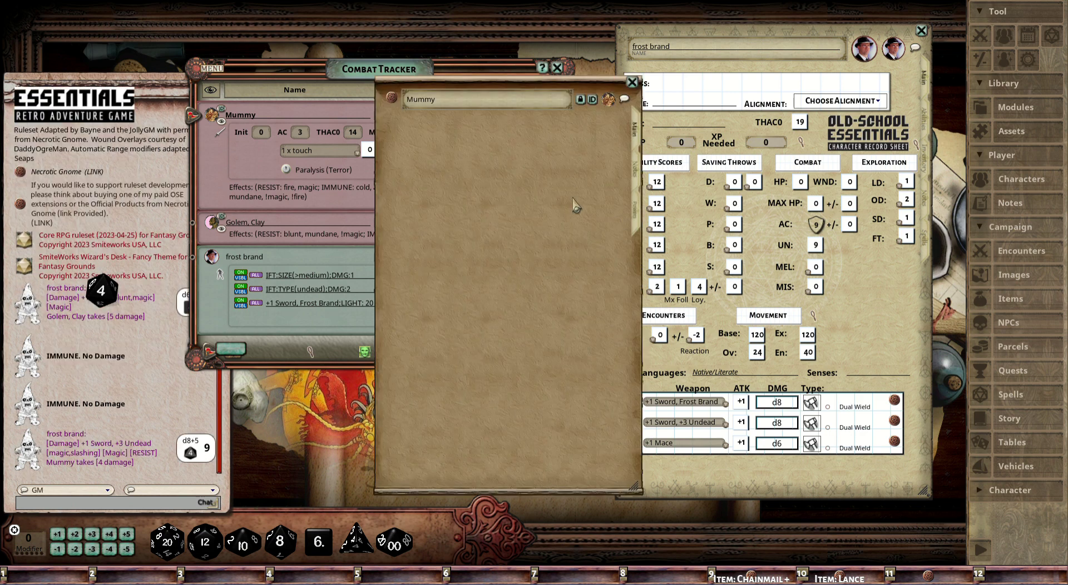
left_click(581, 100)
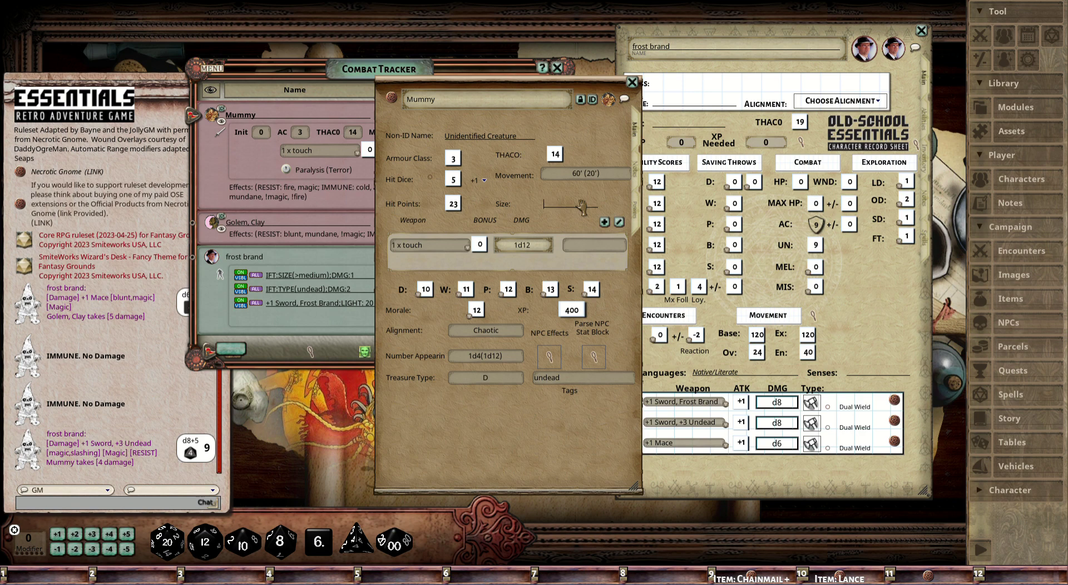
left_click(582, 207)
type("Huge")
left_click(581, 99)
left_click(634, 83)
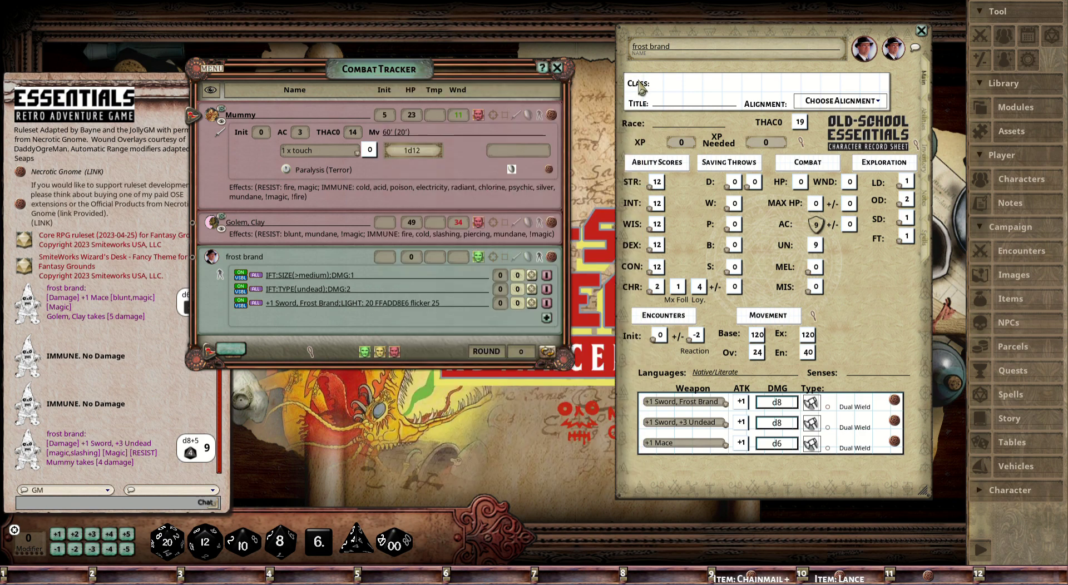
double_click(788, 426)
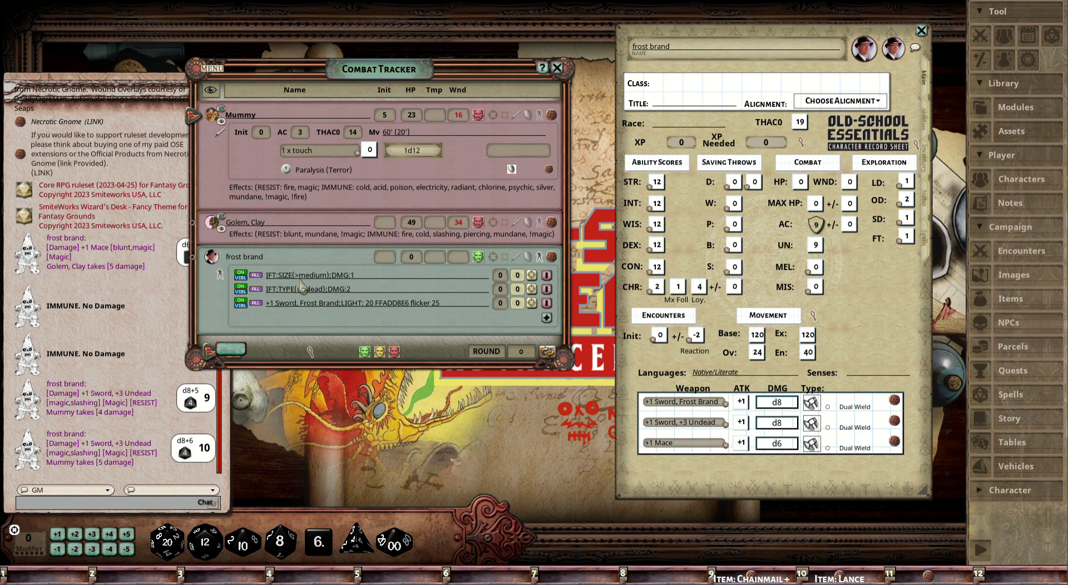
- Add the effect "IFT:ALIGN(chaos);ATK:3" to frost brand in the combat tracker
left_click(547, 317)
type("IFT:")
key("shift")
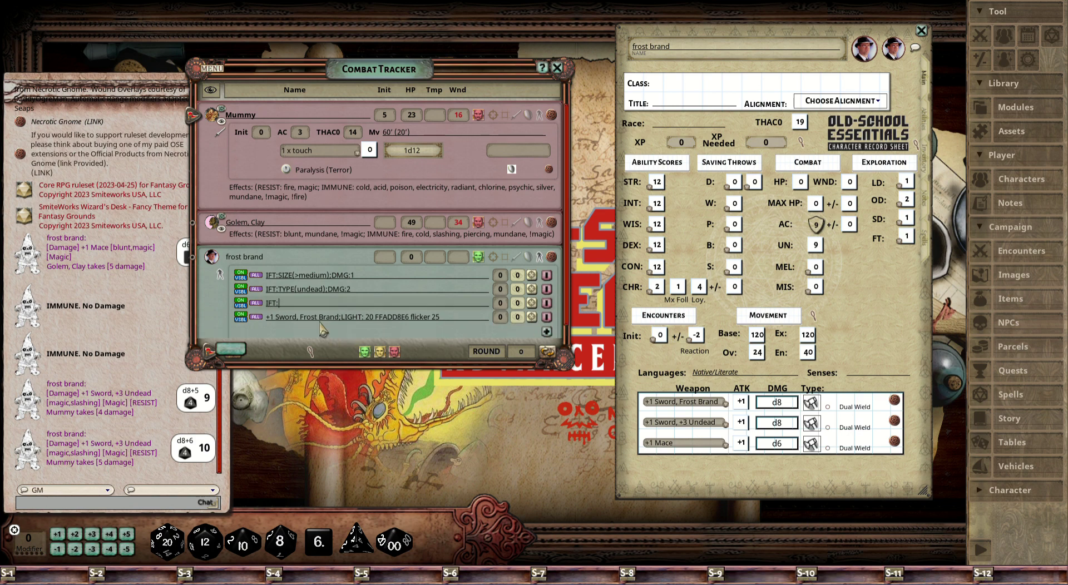
key("shift")
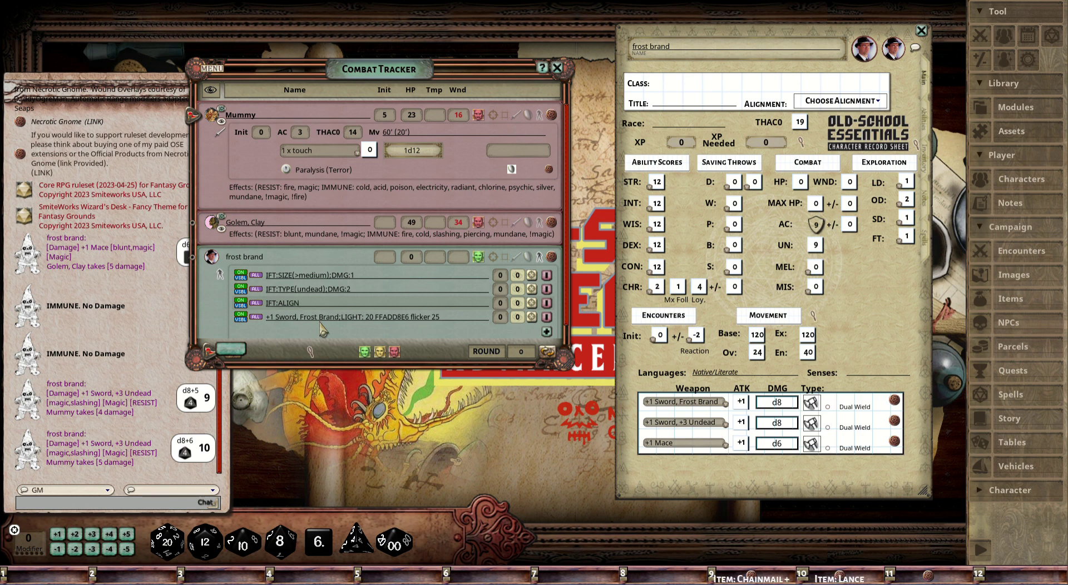
type("ALIGN(")
type("chaos);")
key("shift")
type(";ATK:3")
- Roll attacks with the +1 Sword, +3 Undead against the Mummy and against the Golem, Clay
left_click_drag(708, 431, 333, 139)
left_click_drag(340, 367, 377, 364)
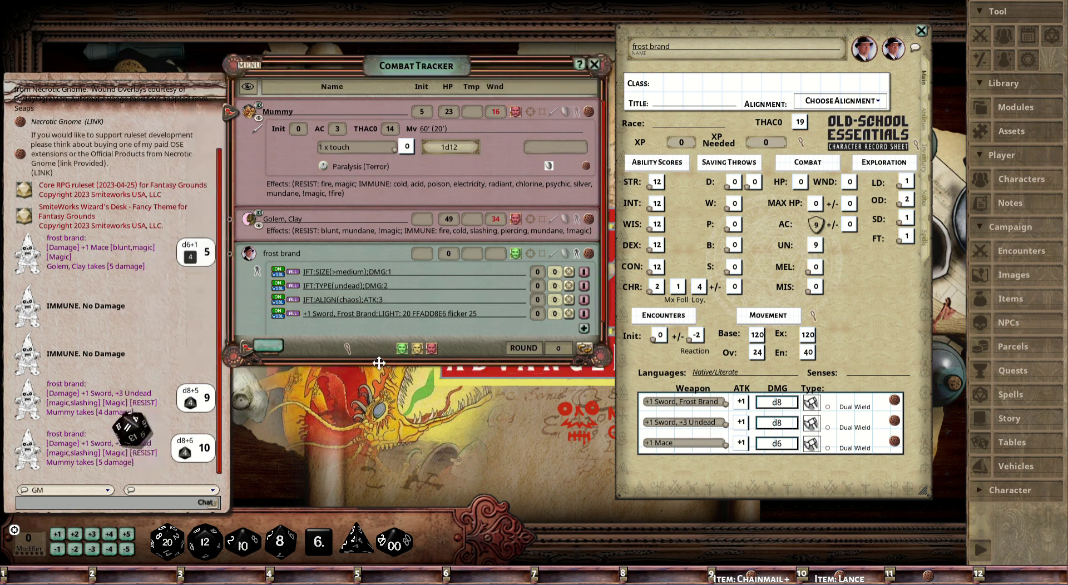
left_click_drag(723, 429, 370, 230)
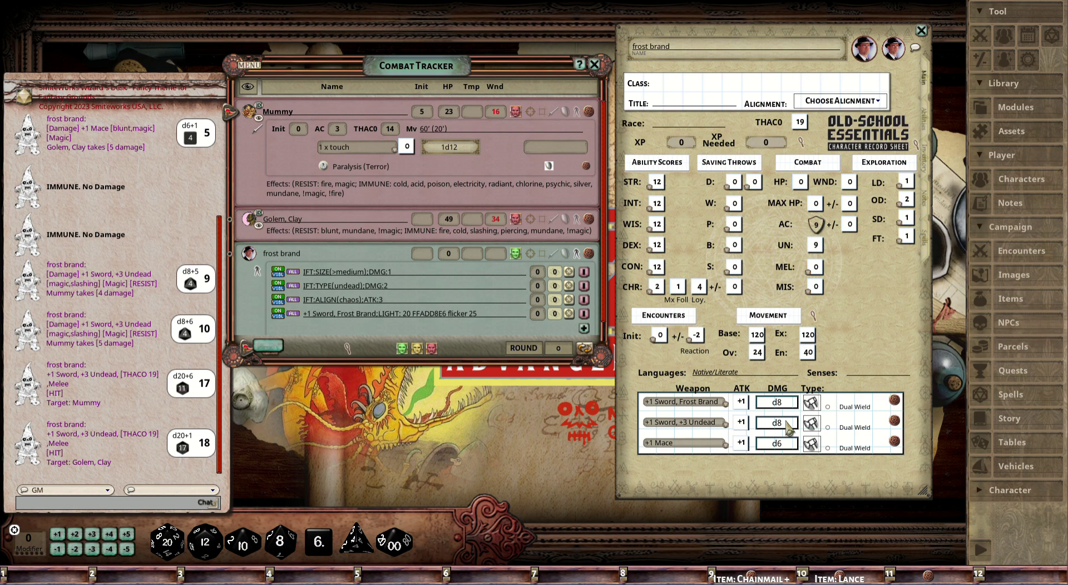
- Roll +1 Sword, +3 Undead damage against the Mummy and check the size and alignment in its record
double_click(788, 428)
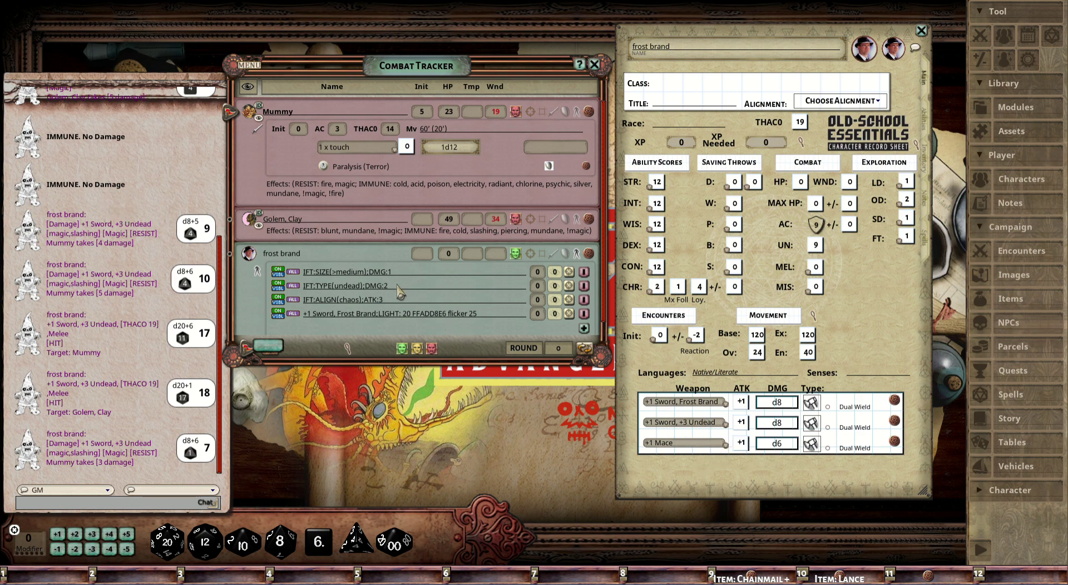
left_click(588, 111)
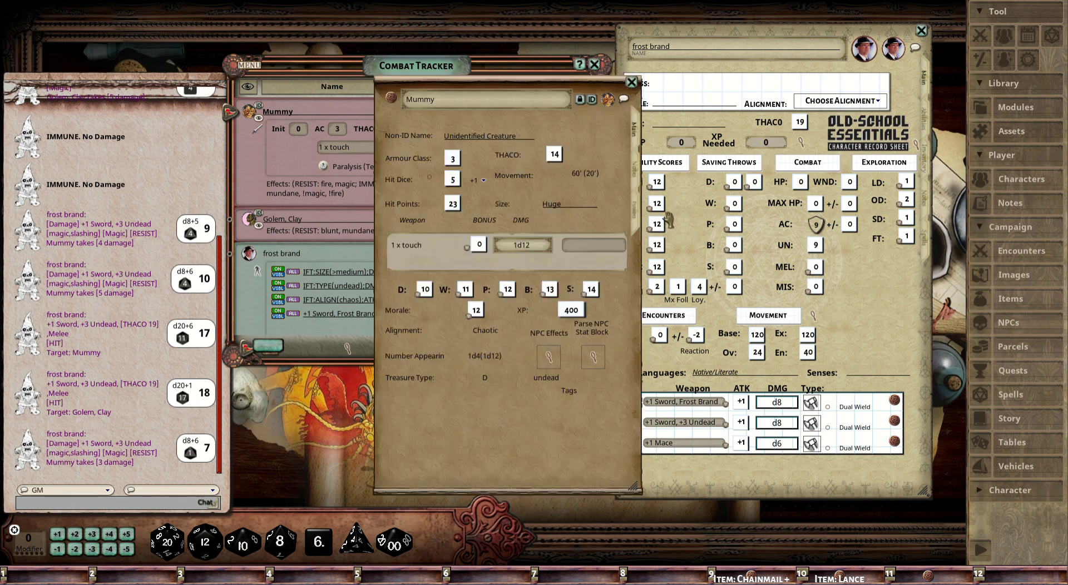
left_click(630, 83)
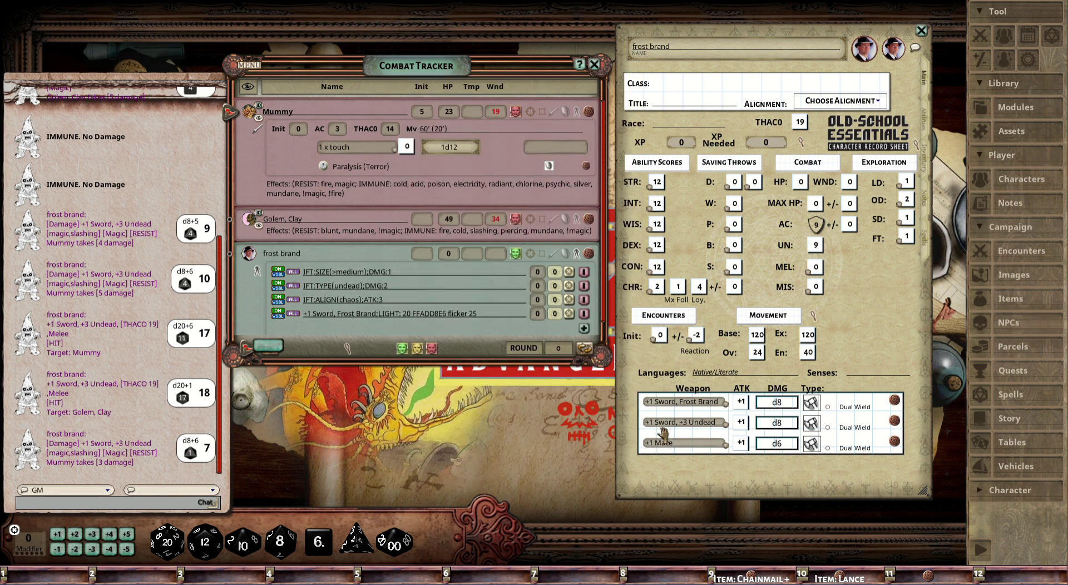
- Roll damage against the Golem, Clay with the +1 Sword, +3 Undead and with the +1 Mace
double_click(778, 427)
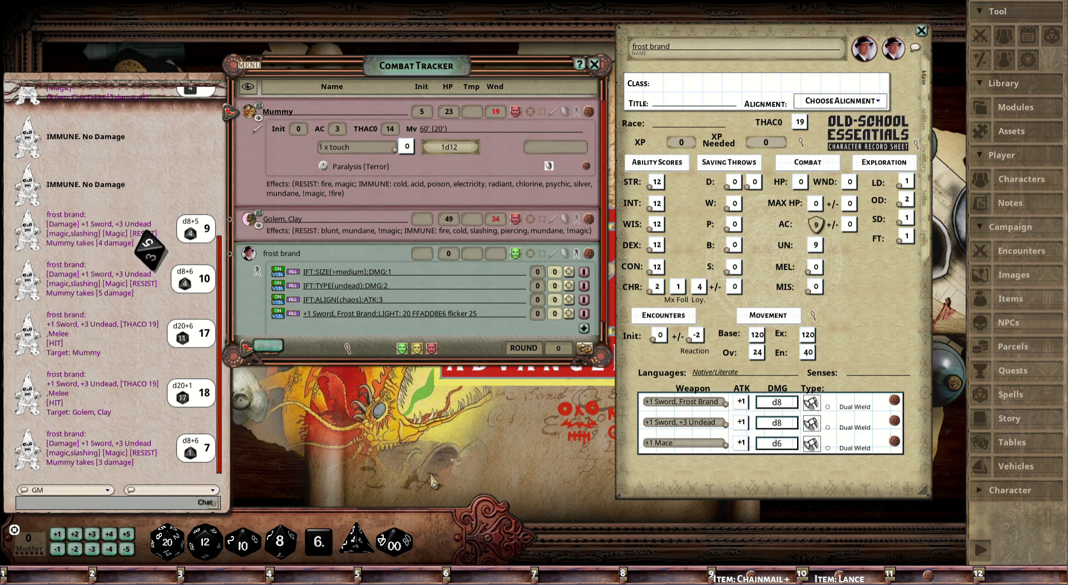
double_click(777, 443)
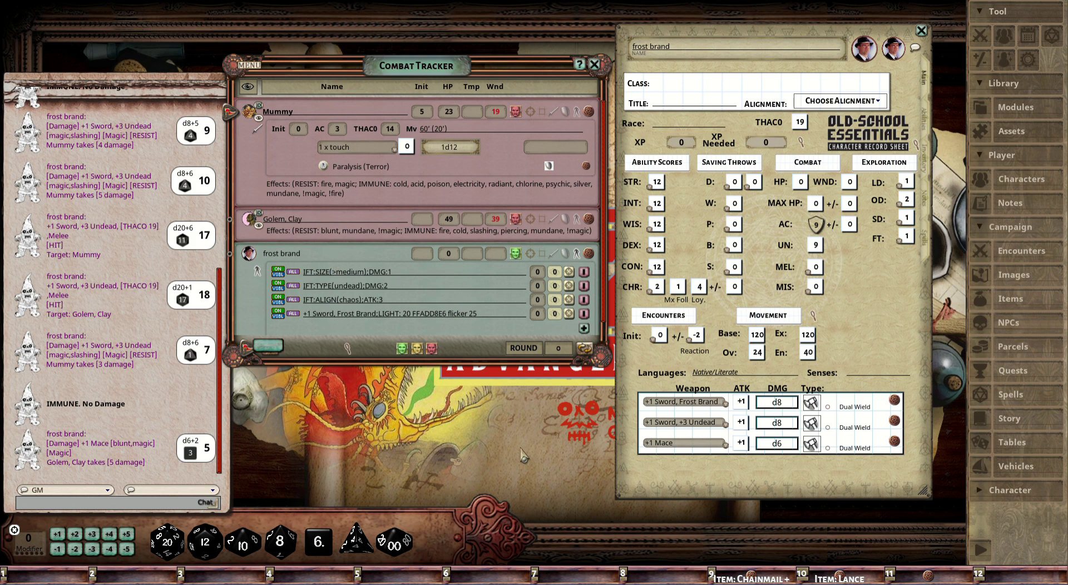
- Add the effect "DMGTYPE:magic" to frost brand and enlarge the combat tracker to fit the effects list
left_click(583, 328)
left_click_drag(607, 371, 607, 460)
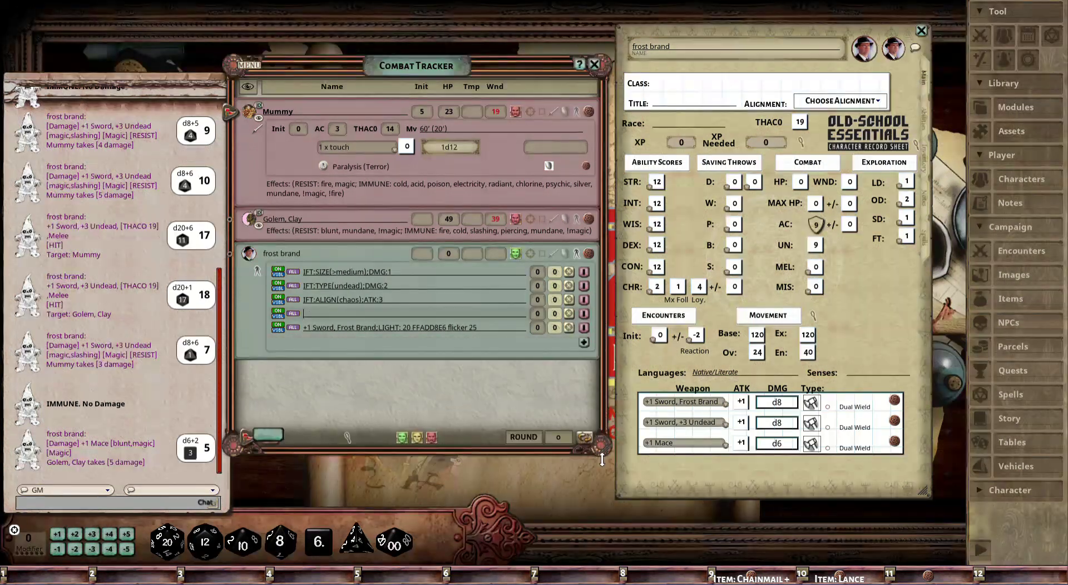
key("shift")
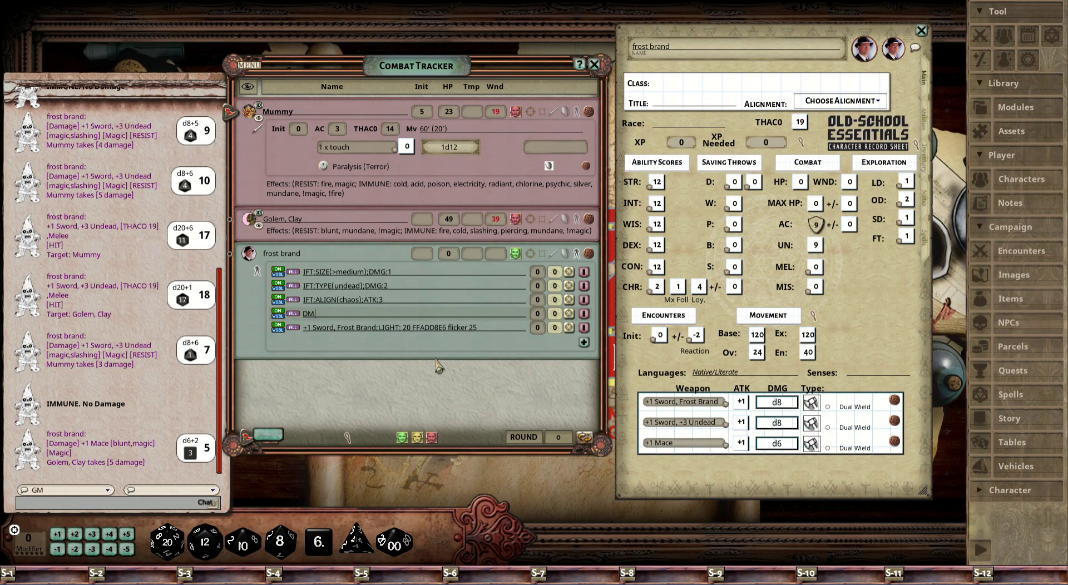
type("DMGTYPE:magic")
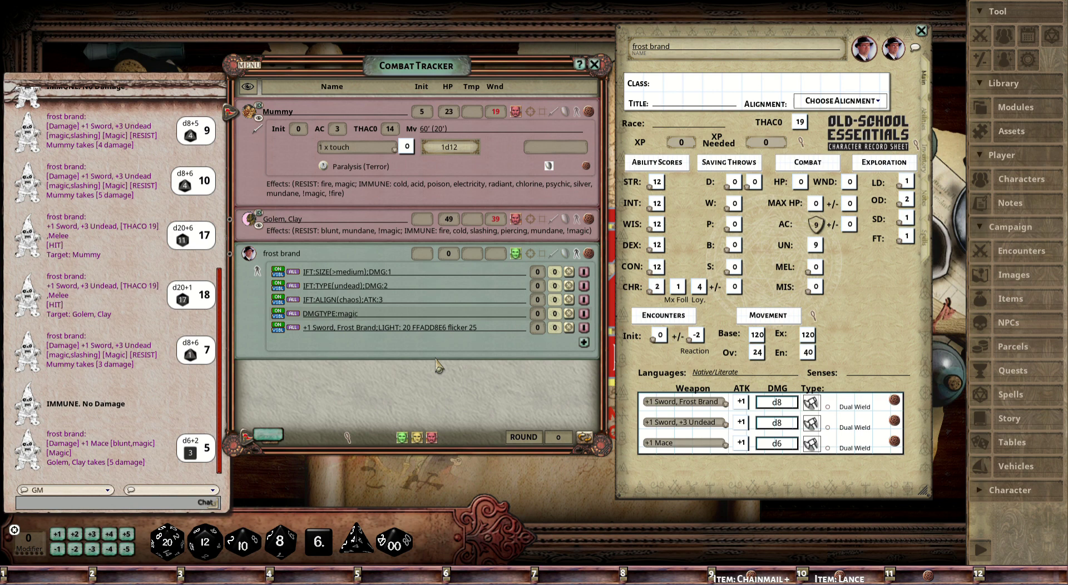
- Add a Club from the standard weapons list to frost brand's inventory and roll its damage against the Golem, Clay
left_click(926, 162)
left_click(1033, 301)
left_click(675, 182)
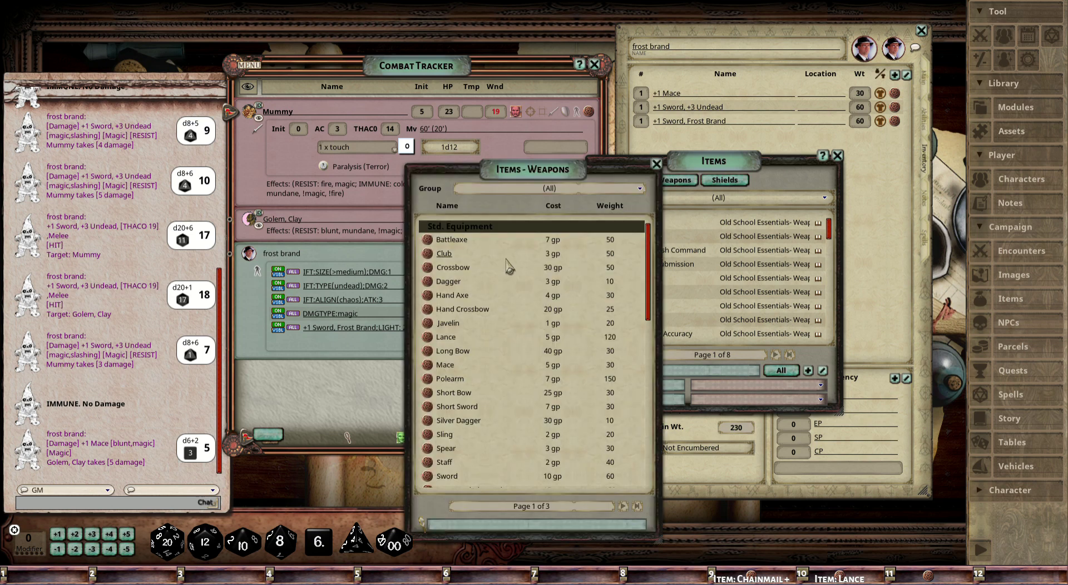
left_click_drag(431, 254, 895, 194)
left_click(837, 156)
left_click(656, 164)
left_click(929, 88)
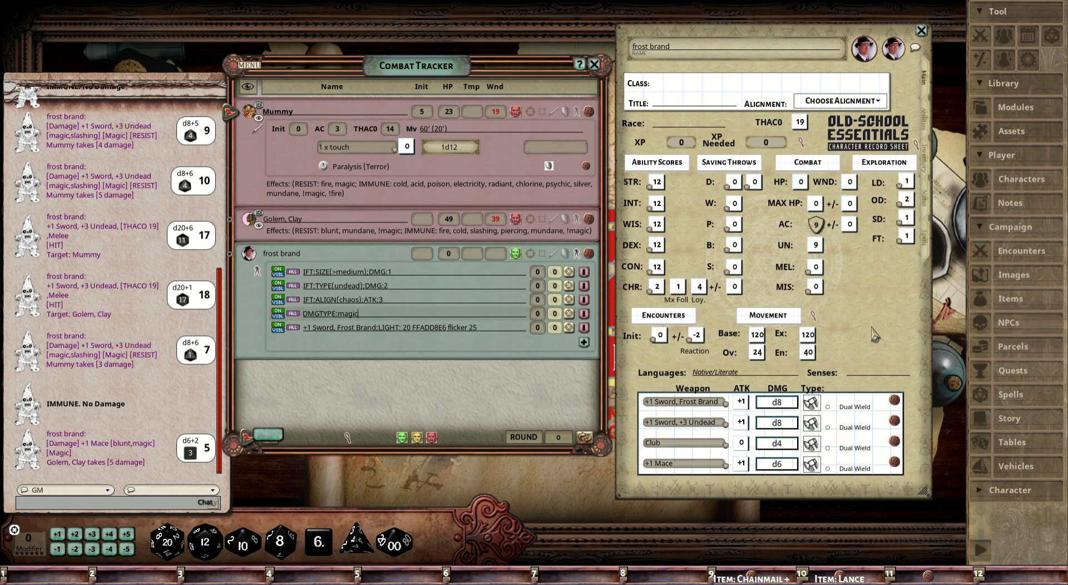
left_click_drag(782, 445, 327, 222)
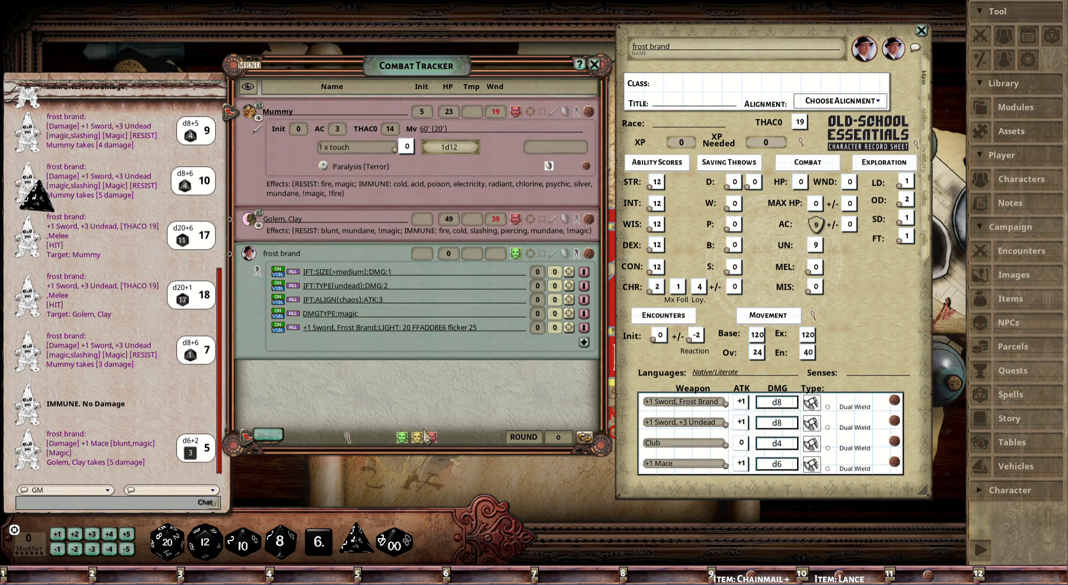
- Remove the DMGTYPE:magic effect from frost brand and add a new effect "DMG:1d6"
left_click(585, 314)
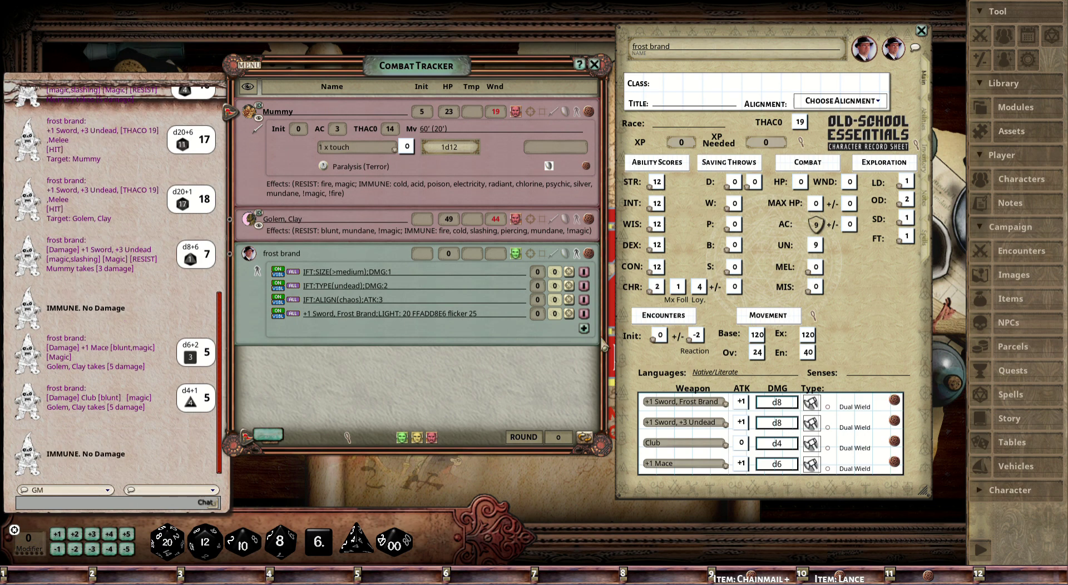
left_click(584, 328)
key("shift")
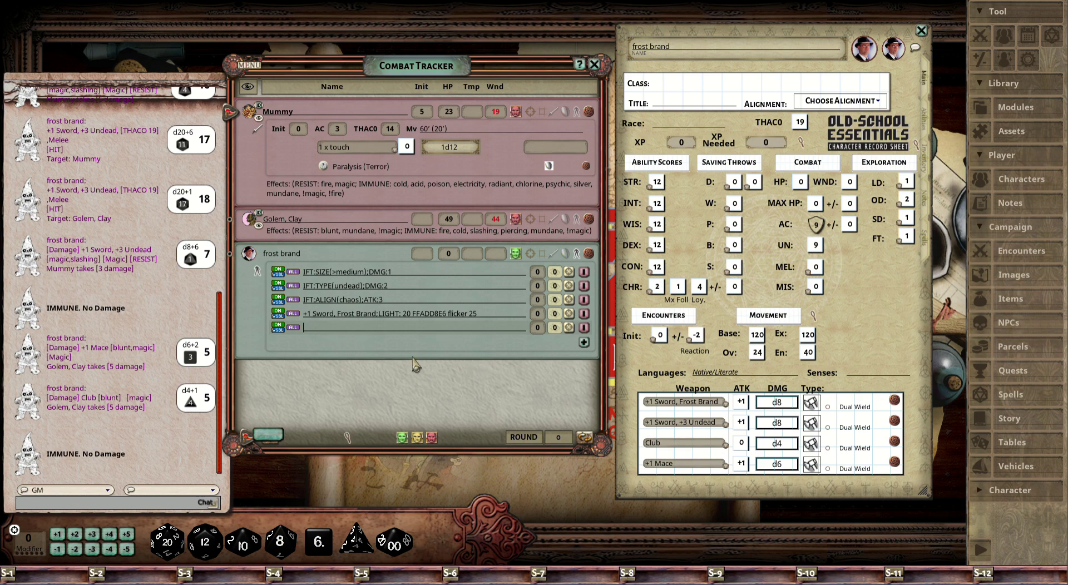
type("SMG:1d6")
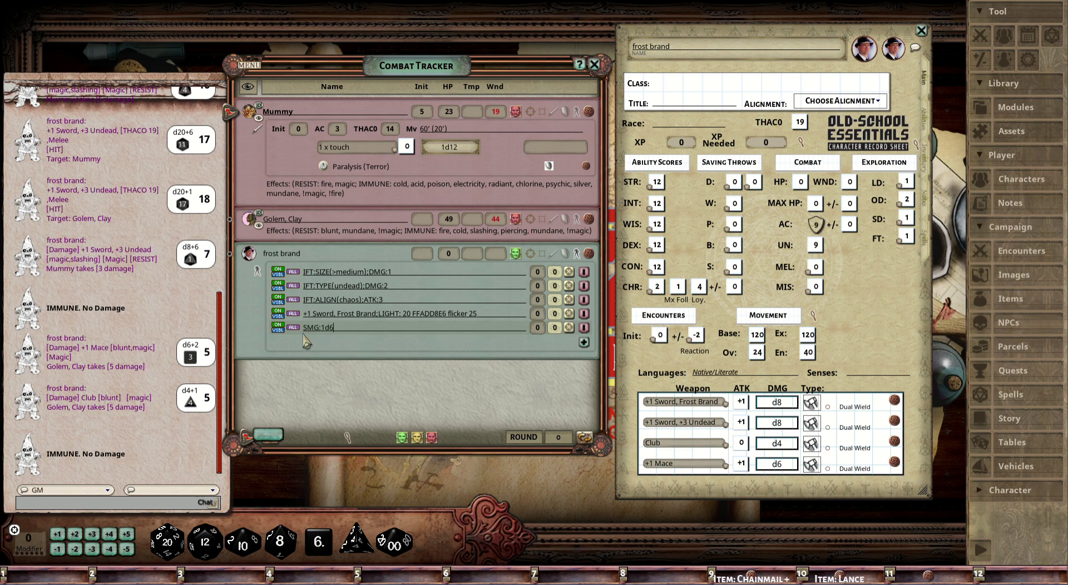
key("BackSpace")
type("D")
- Check the properties and description in the record of the +1 Sword, Frost Brand
left_click(895, 400)
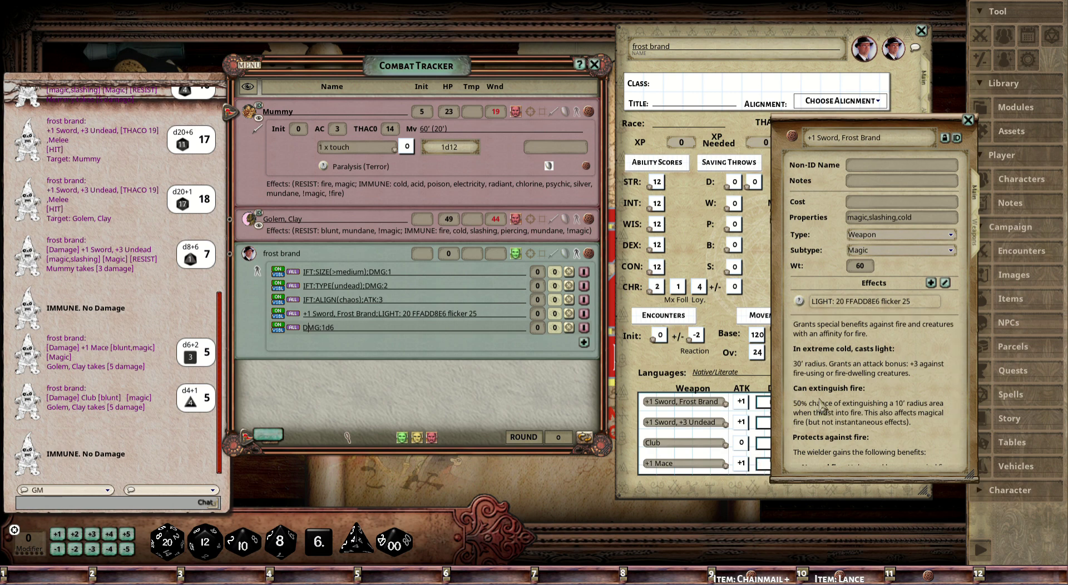
scroll(901, 392, "down", 3)
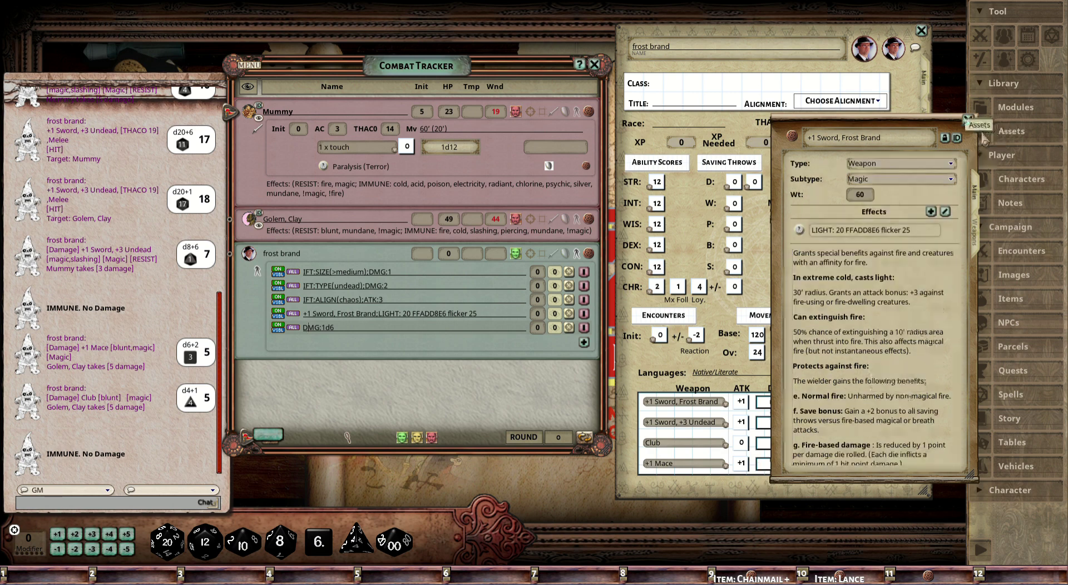
scroll(905, 286, "up", 3)
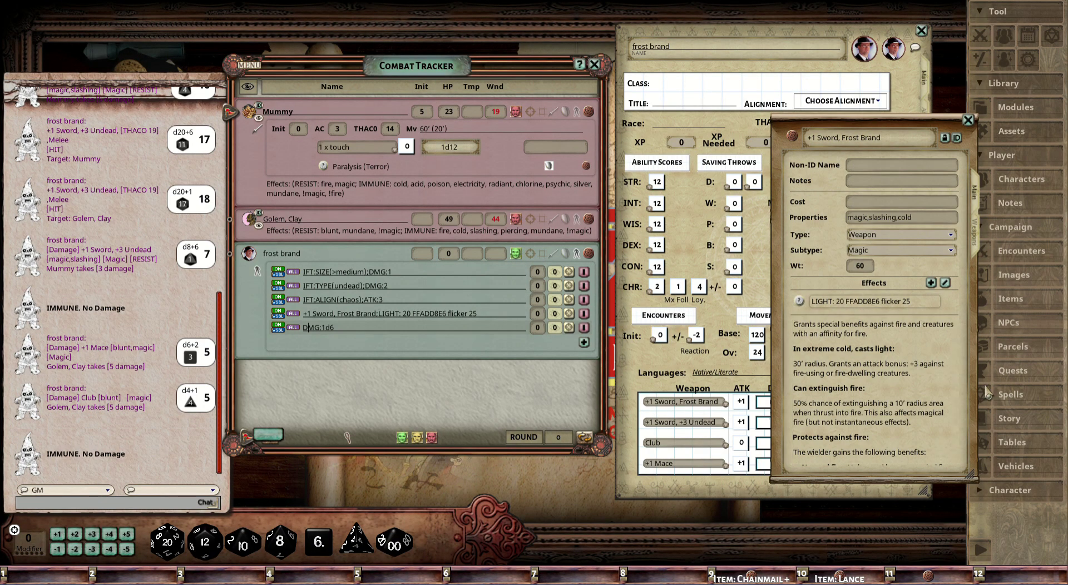
left_click(968, 120)
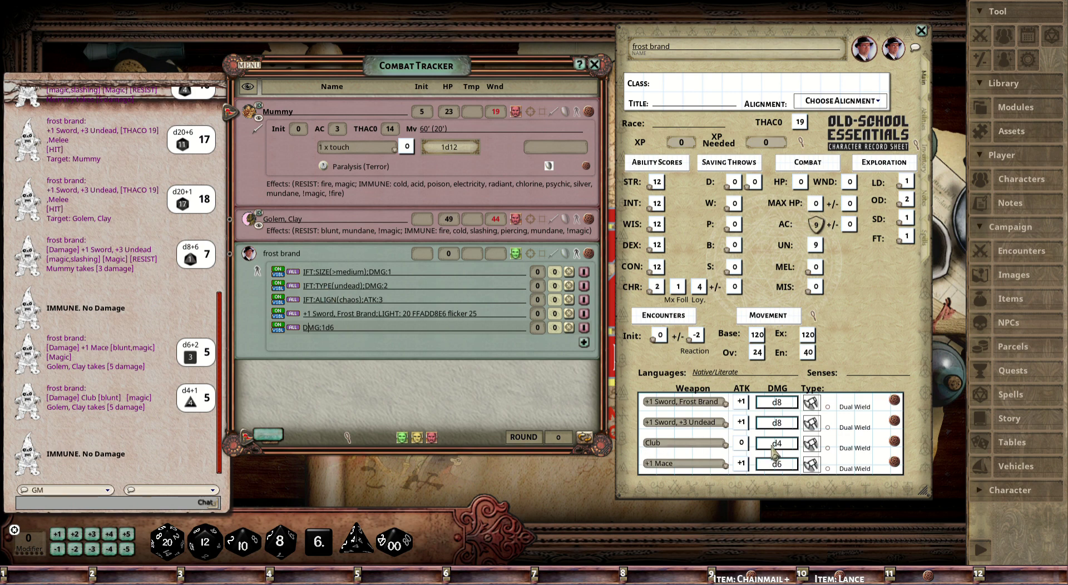
- Check the Club's item properties and its weapon qualities
left_click(895, 443)
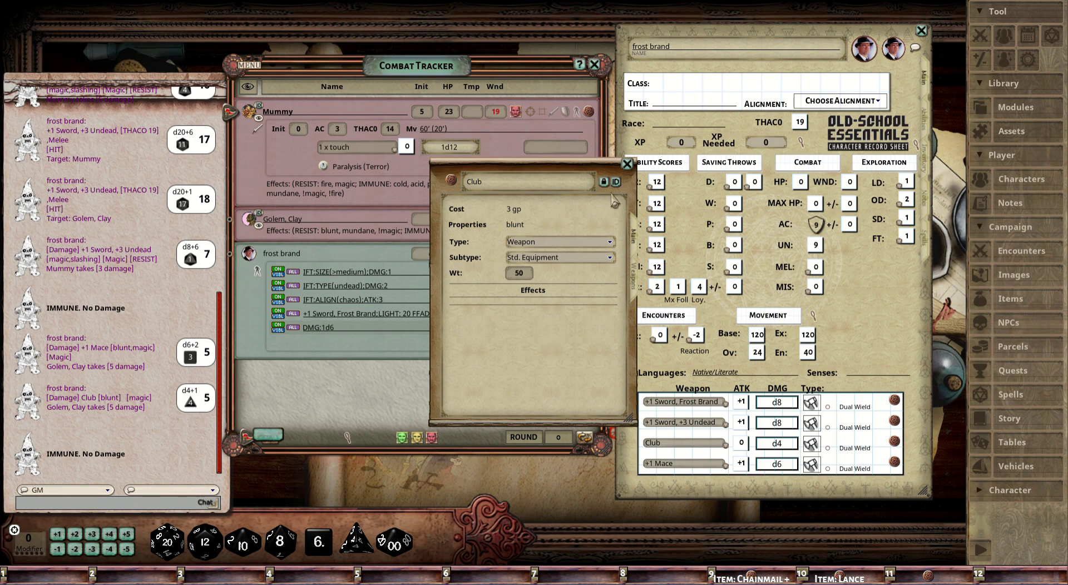
left_click(627, 163)
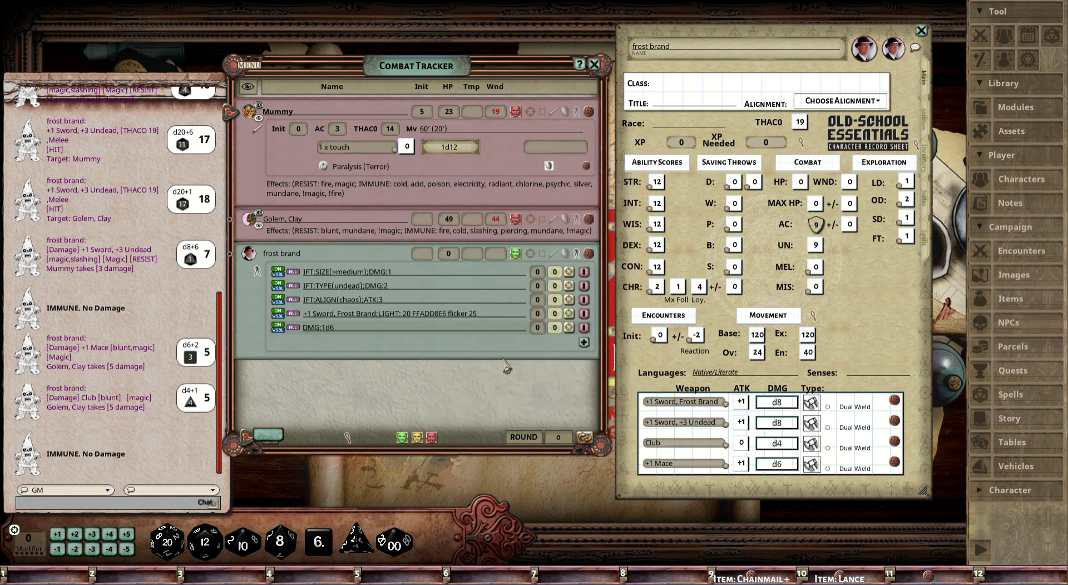
left_click(895, 443)
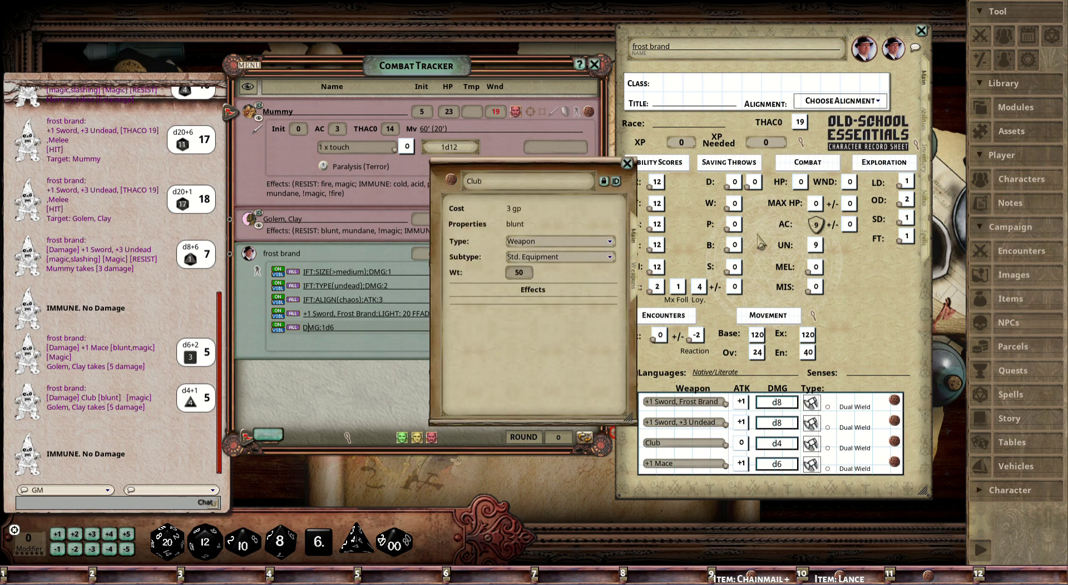
left_click(636, 275)
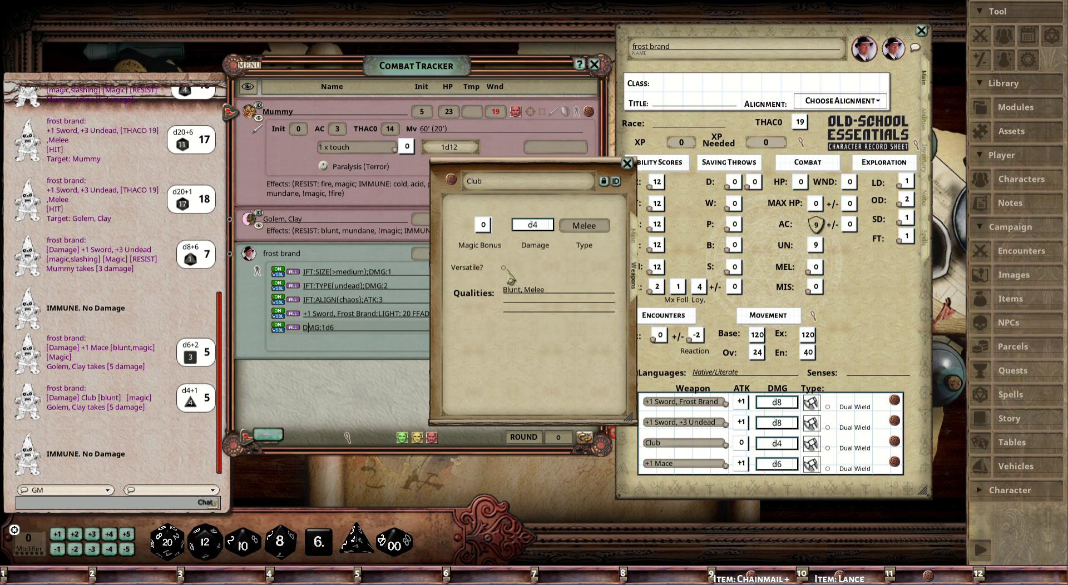
left_click(627, 163)
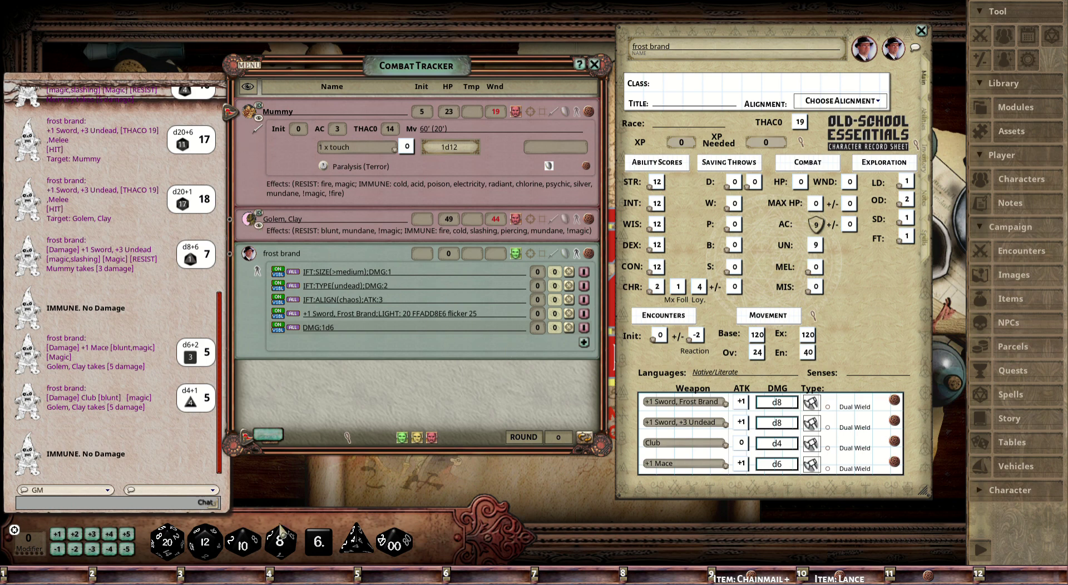
- Advance the turn to the Golem, Clay and check the damage resistances and immunities of the Mummy and the golem
left_click(270, 436)
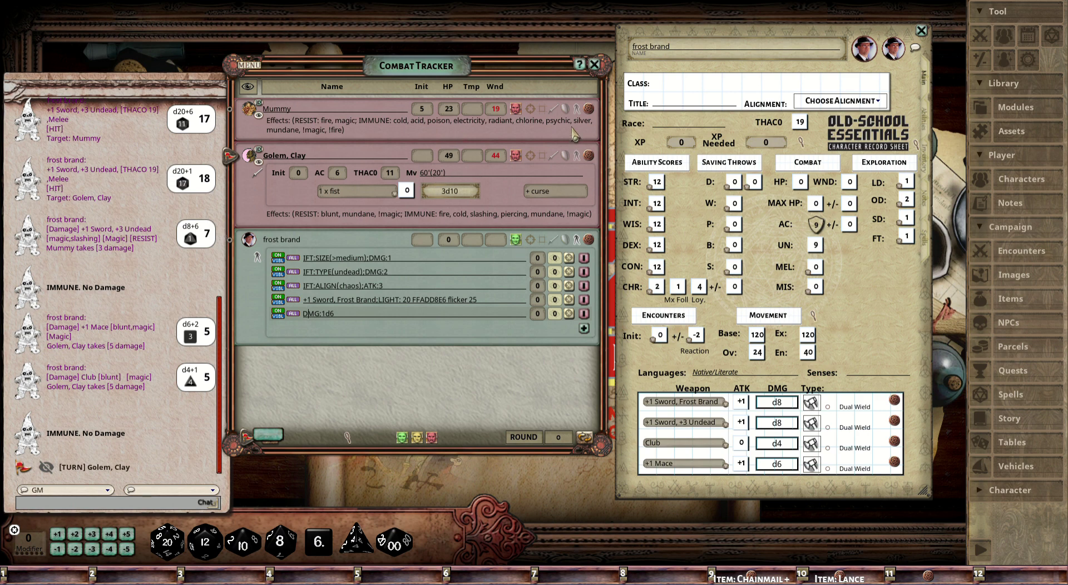
left_click(565, 109)
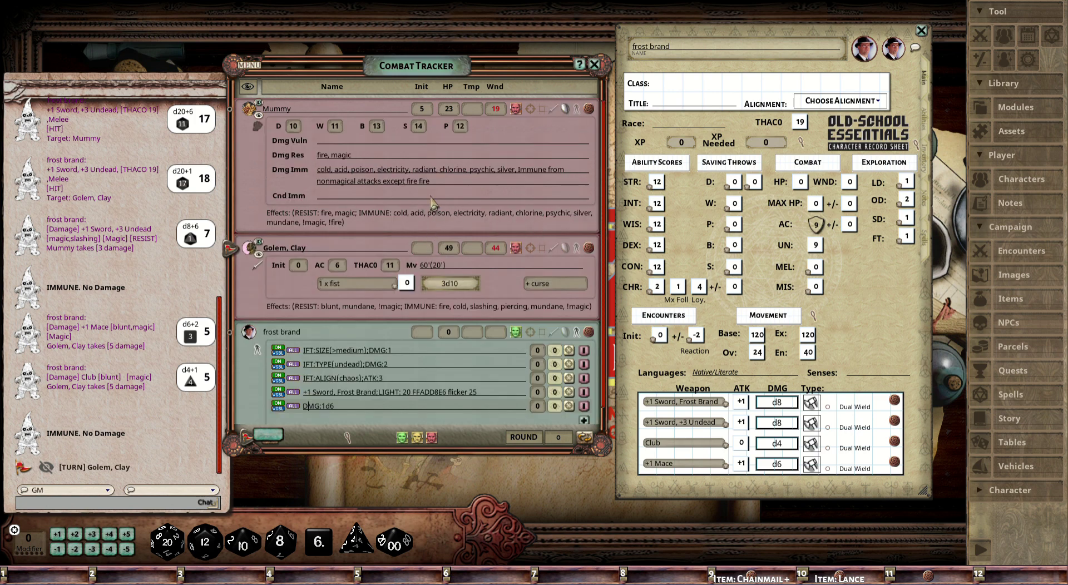
left_click(565, 108)
left_click(565, 156)
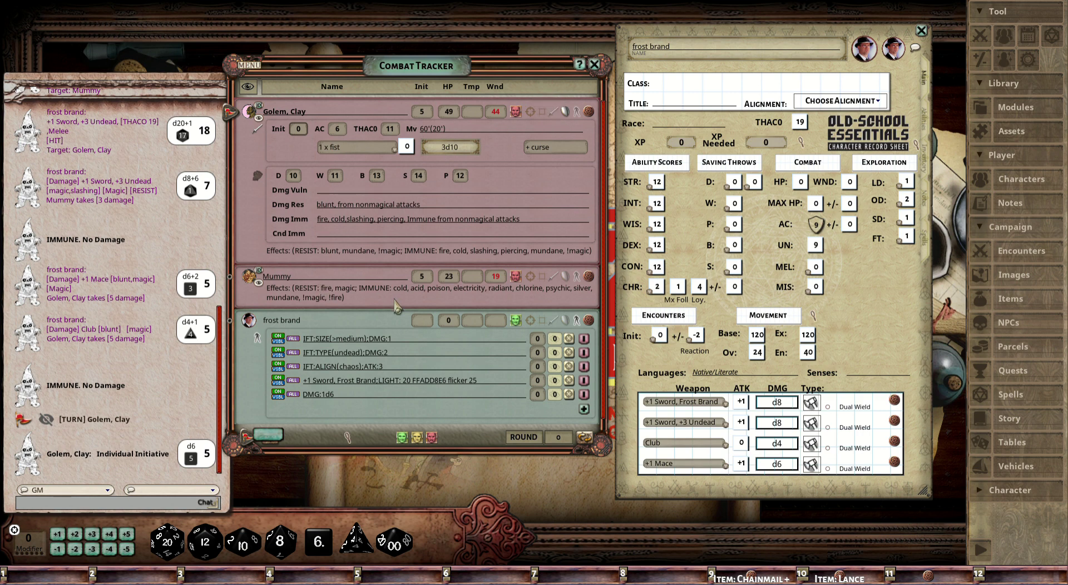
- Show the Mummy's attack, space and reach details alongside frost brand's effects in the combat tracker
left_click(553, 276)
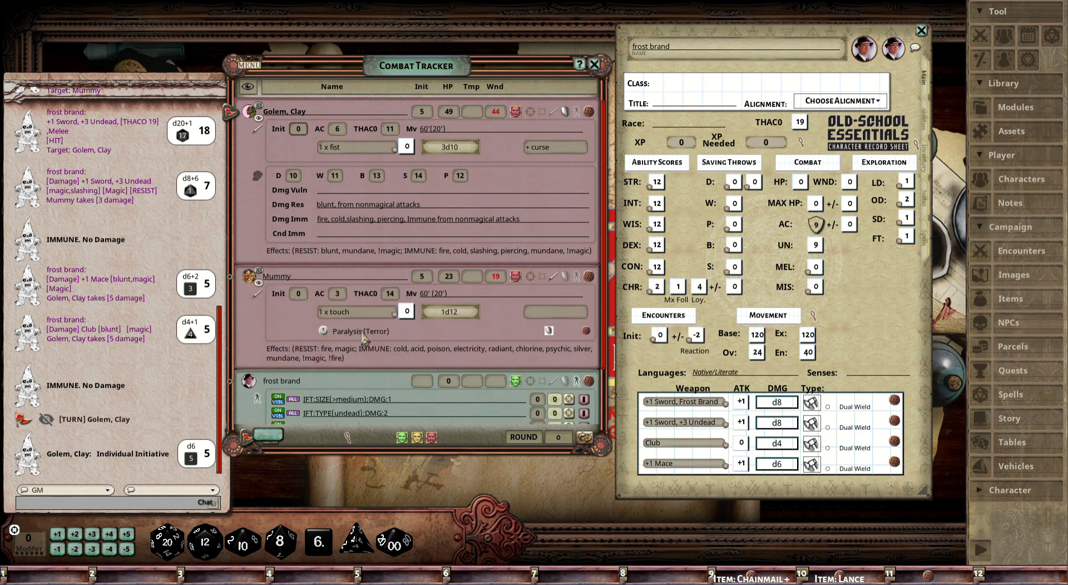
left_click(544, 277)
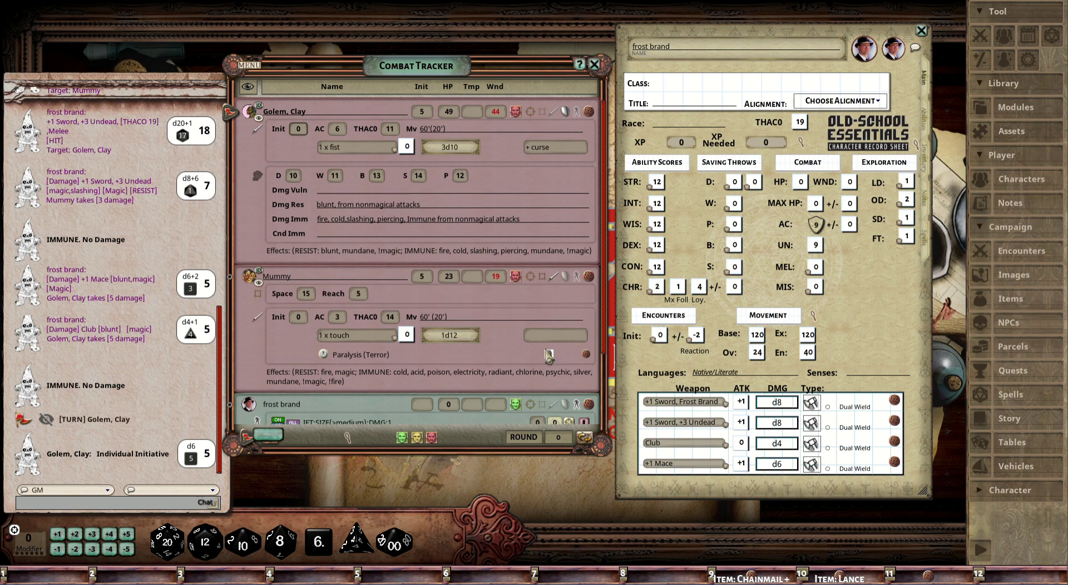
scroll(493, 389, "down", 3)
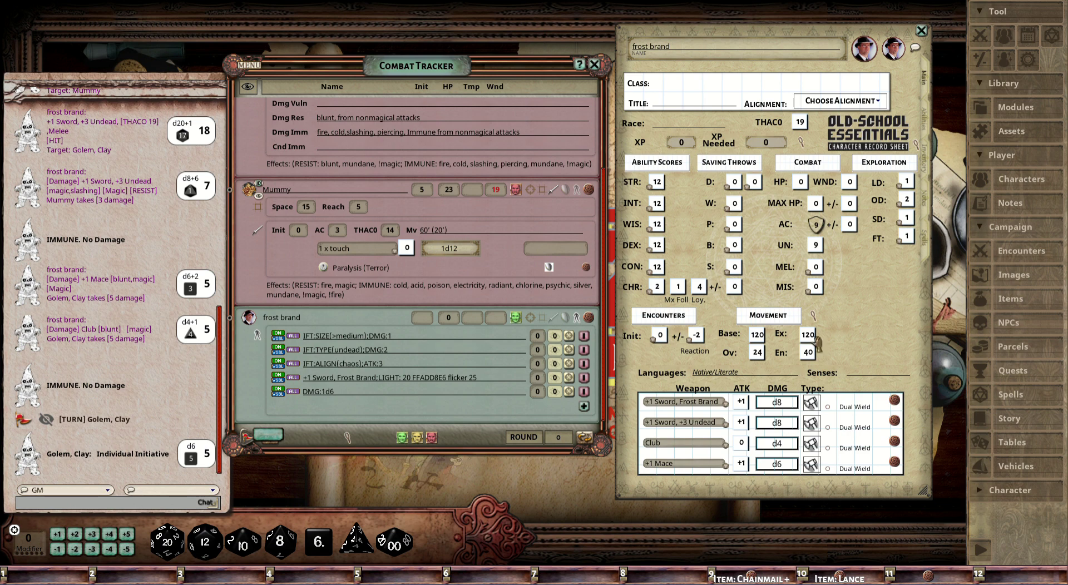
- Open the records for Chainmail +3, Lance and +1 Sword, +3 Undead and arrange them beside the character sheet to compare their fields
left_click_drag(883, 352, 867, 347)
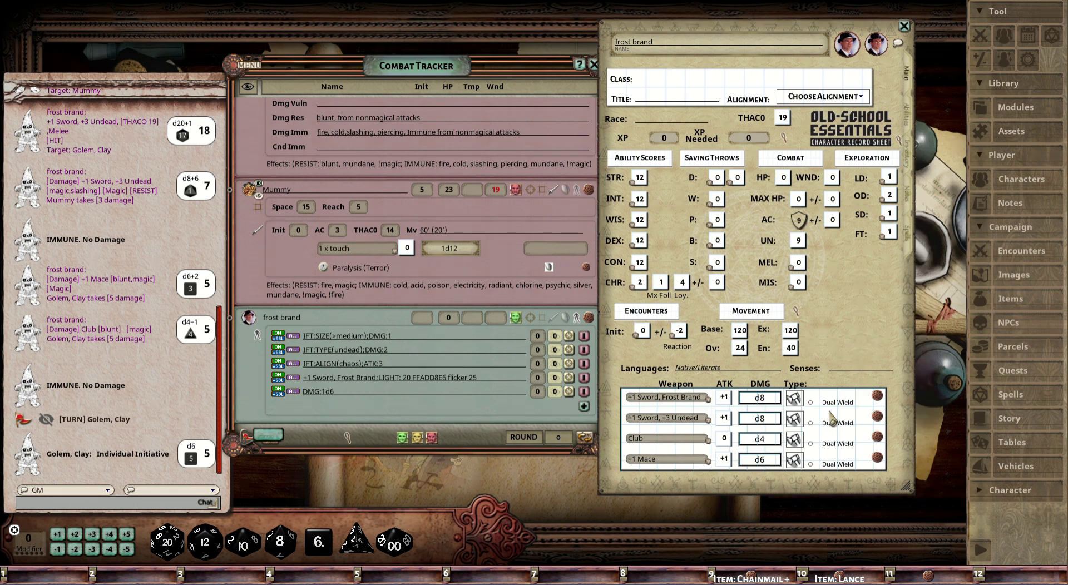
left_click(757, 581)
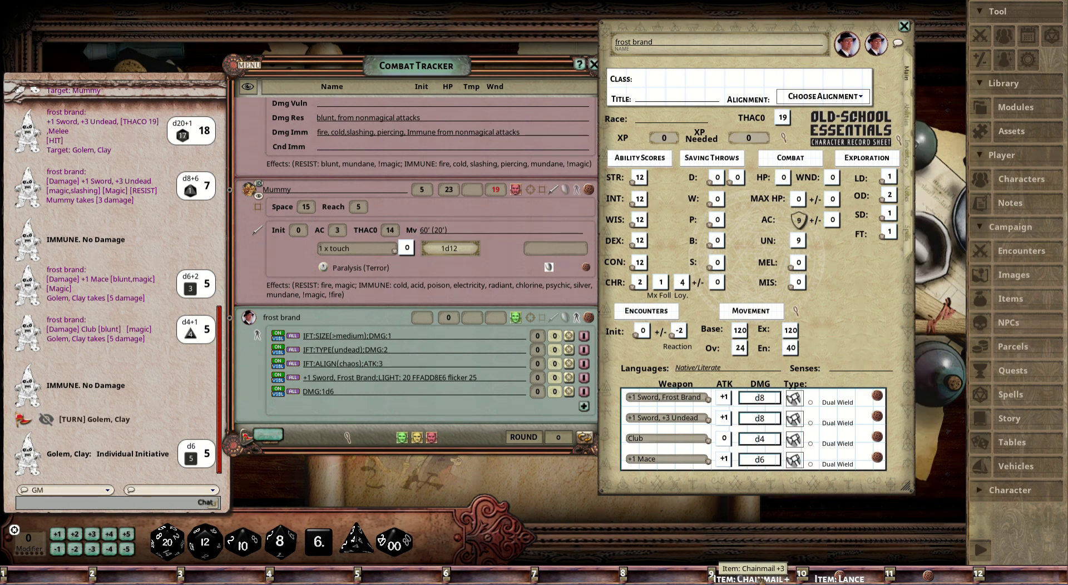
left_click_drag(579, 385, 387, 436)
left_click(839, 579)
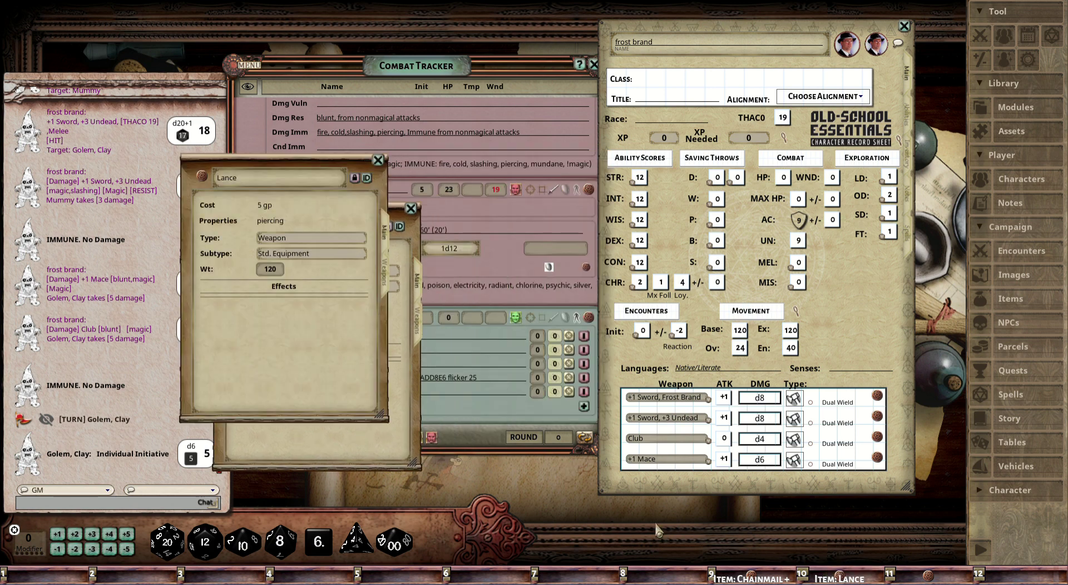
left_click_drag(327, 364, 159, 408)
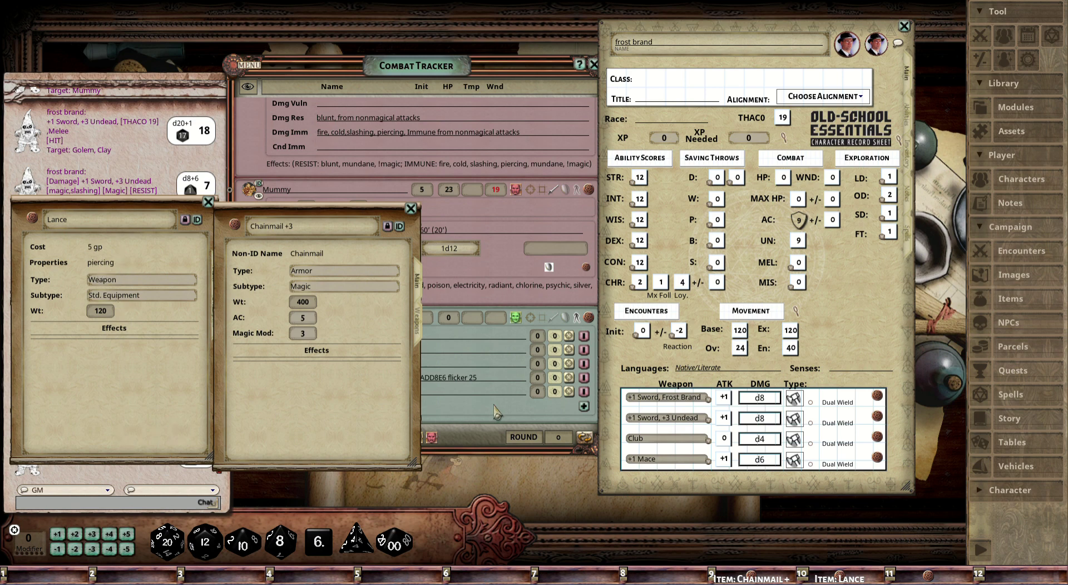
left_click(878, 416)
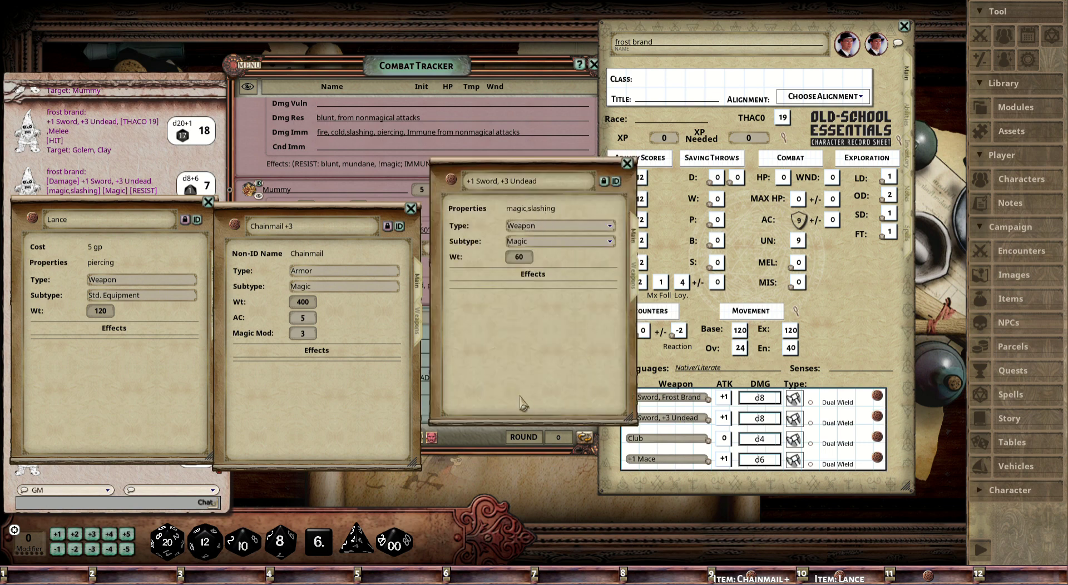
left_click_drag(538, 392, 300, 442)
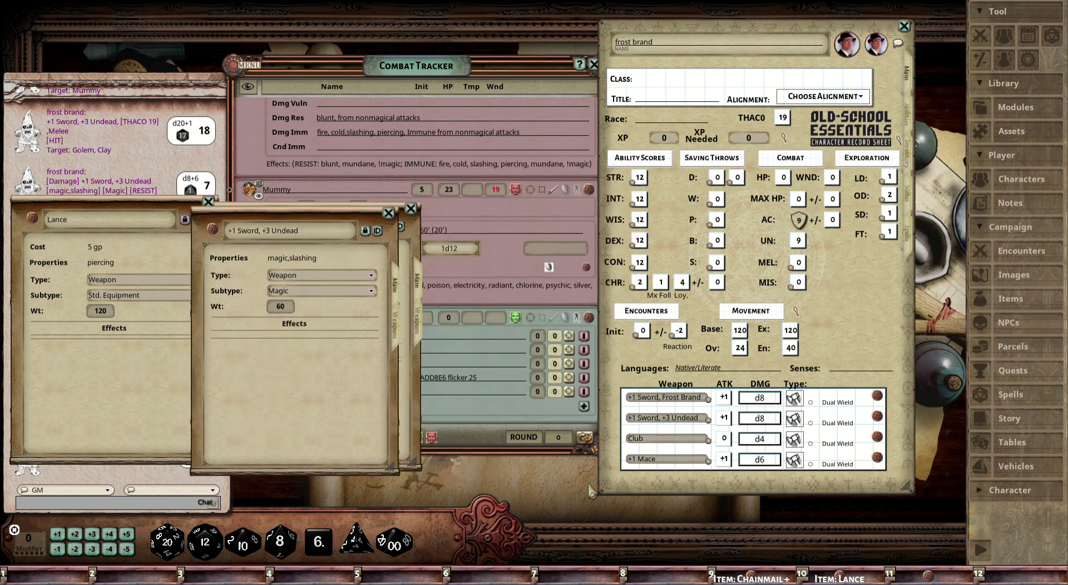
- Open the Acid Fog spell record, enlarge it beside the character sheet and read its properties and description
left_click(930, 578)
left_click_drag(801, 331, 381, 315)
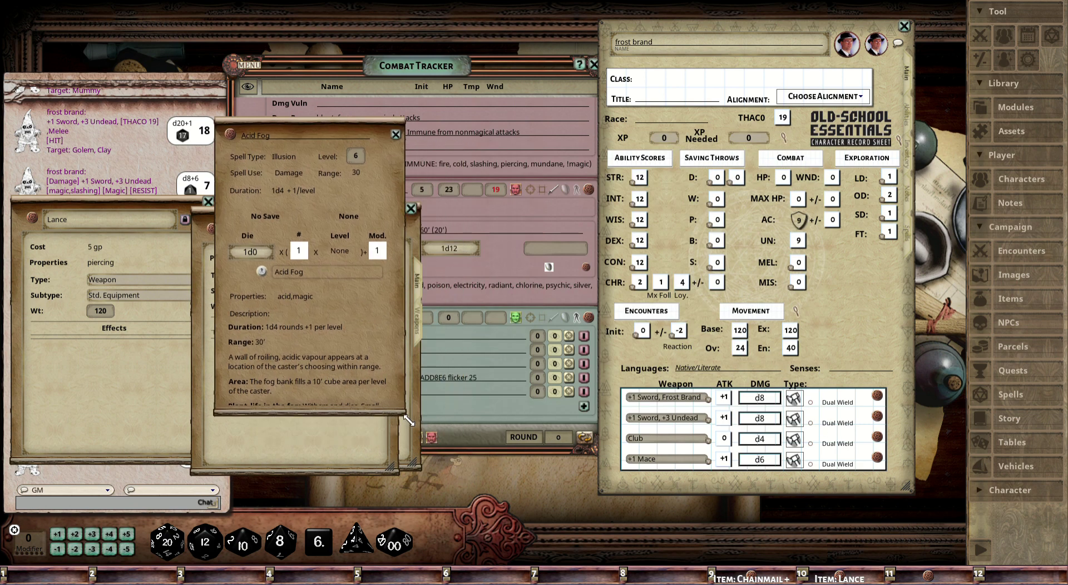
left_click_drag(413, 455, 464, 509)
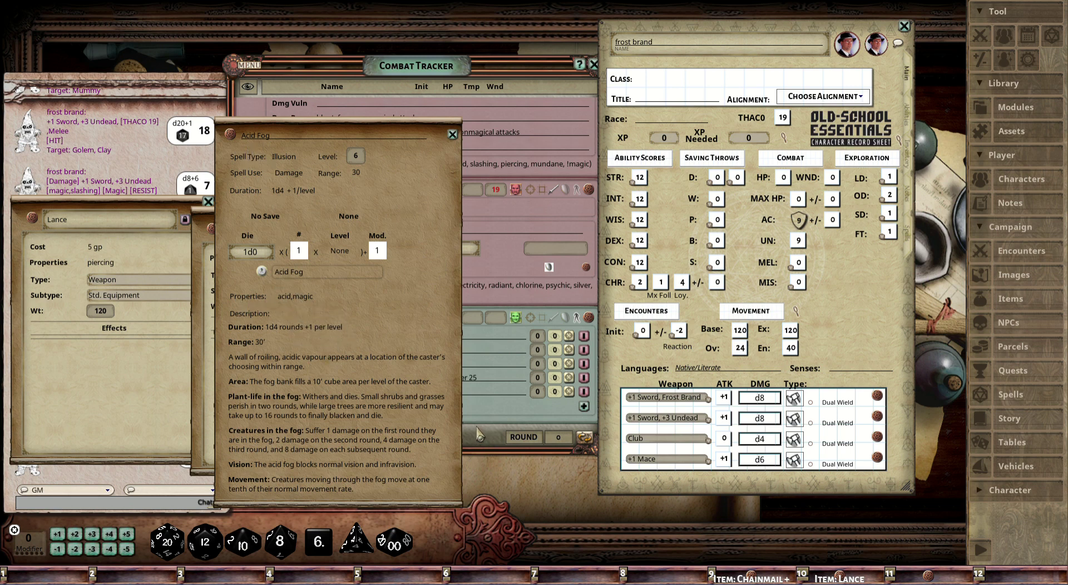
scroll(399, 378, "down", 1)
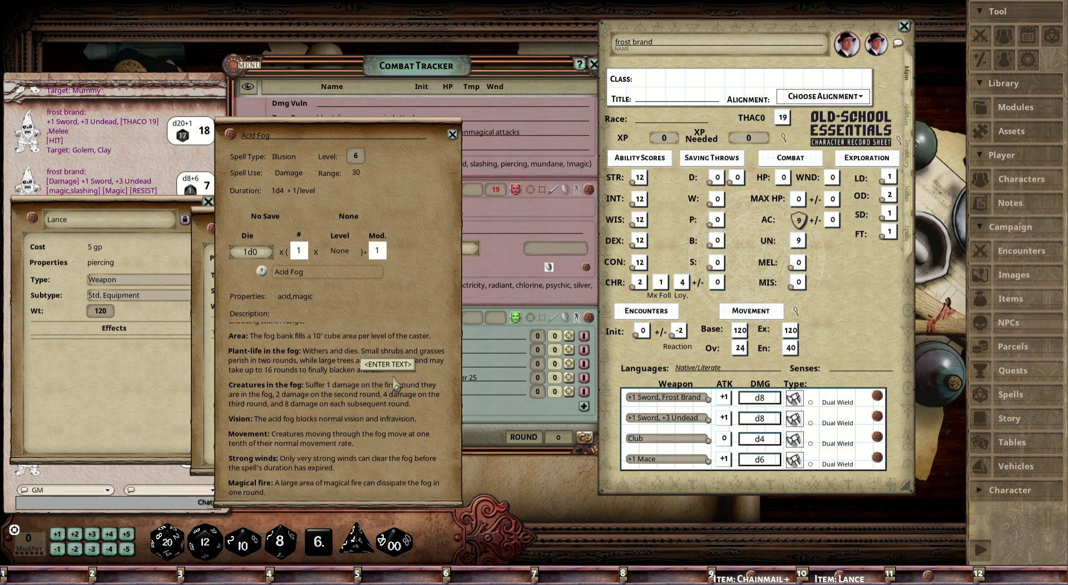
scroll(423, 366, "up", 2)
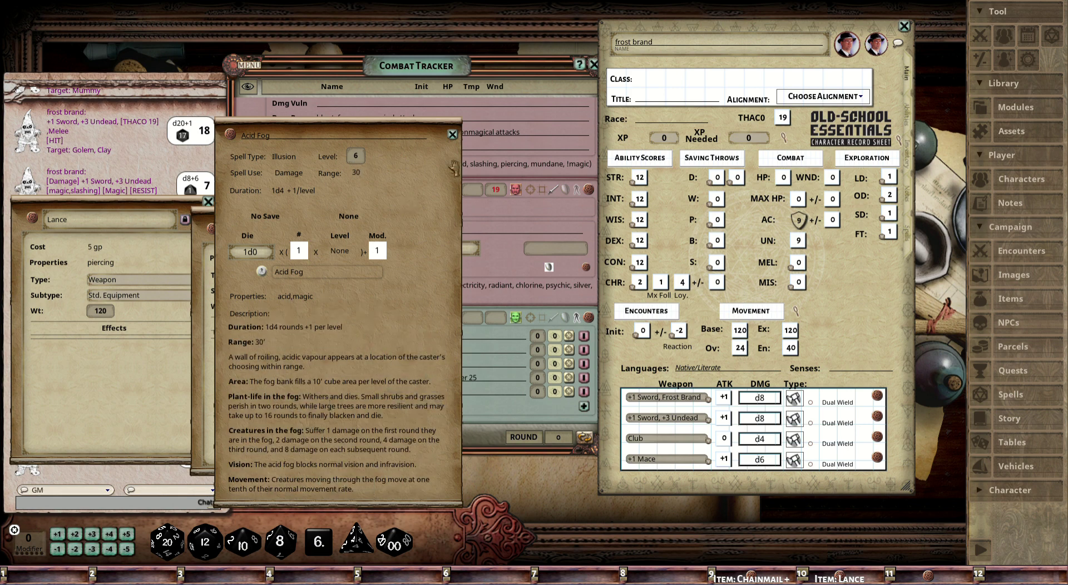
- Inspect the unnamed spell's editable fields, trying line breaks in its Duration, and close the record and spell list
left_click(1044, 402)
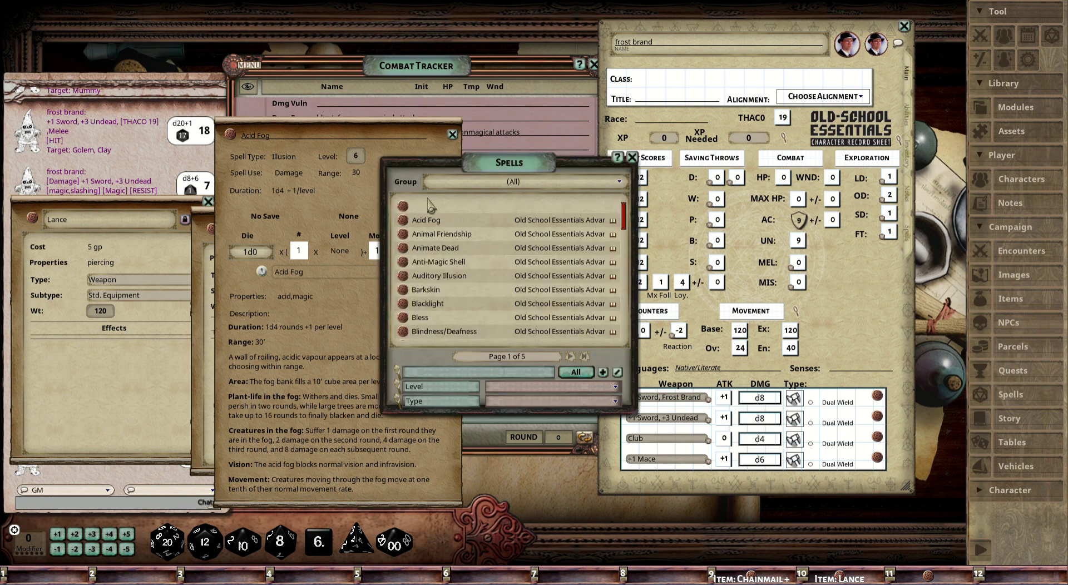
left_click(403, 206)
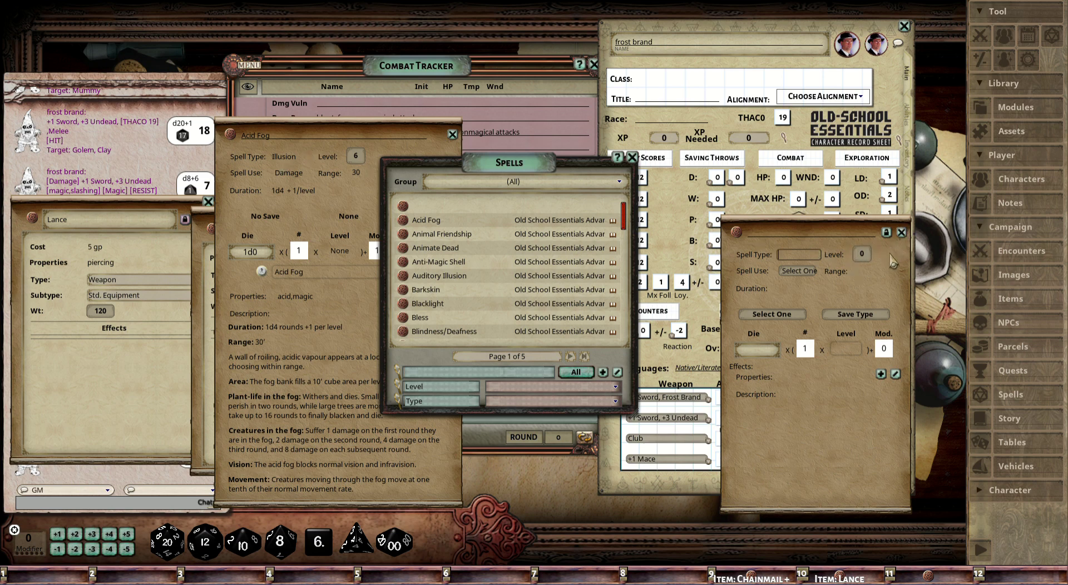
left_click(881, 272)
left_click(790, 290)
key("Return")
key("Return")
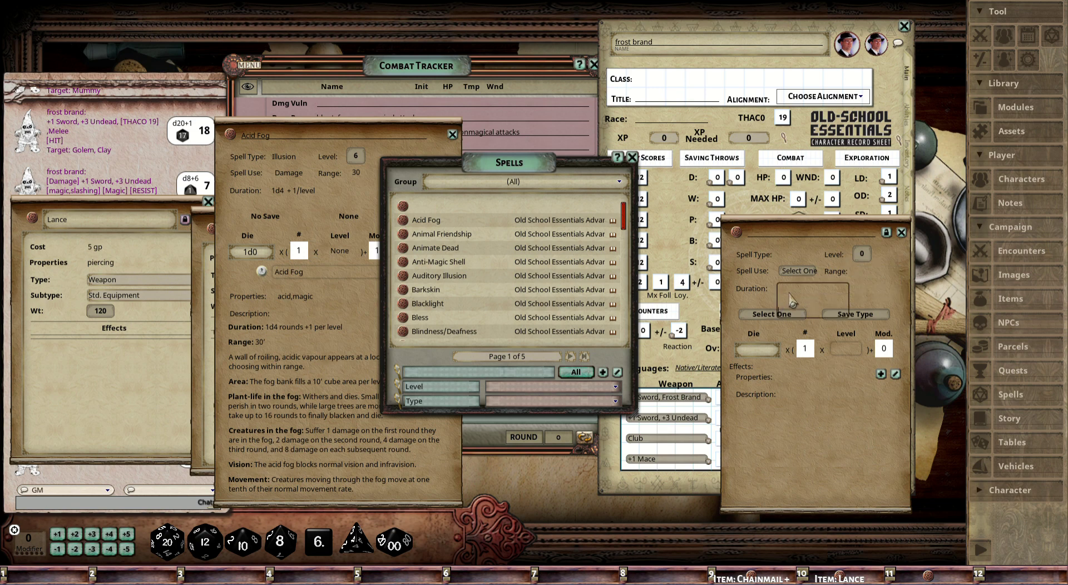
key("BackSpace")
key("BackSpace")
left_click(901, 232)
left_click(632, 158)
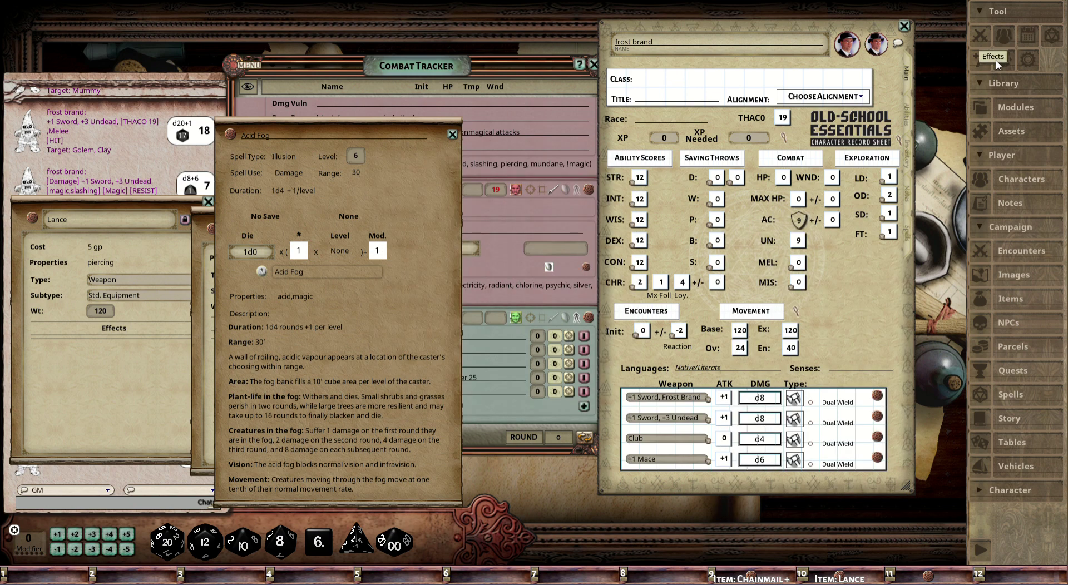
- Move the frost brand character sheet closer to the Acid Fog record
left_click_drag(850, 25, 759, 29)
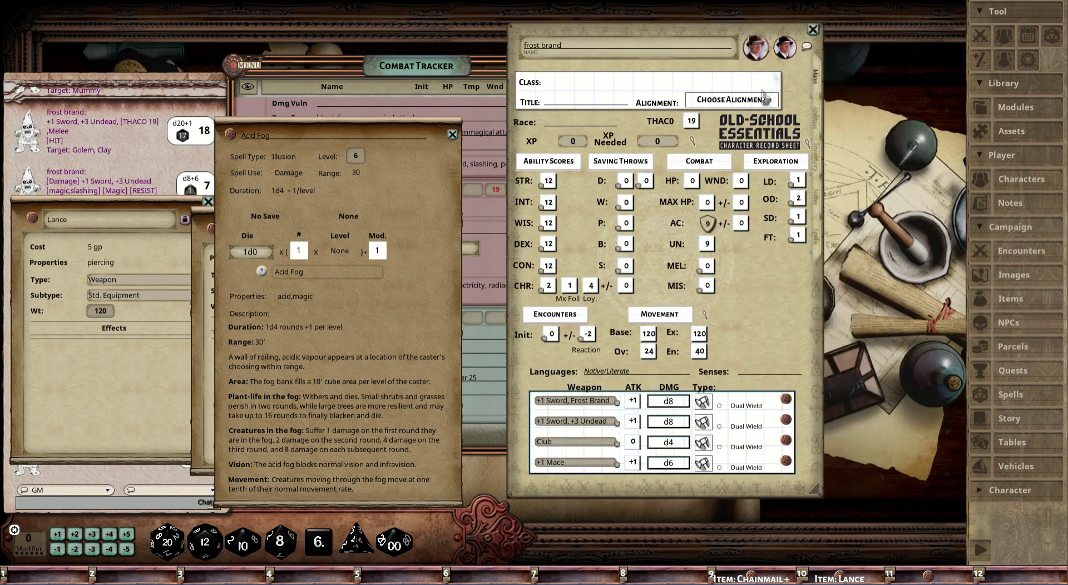